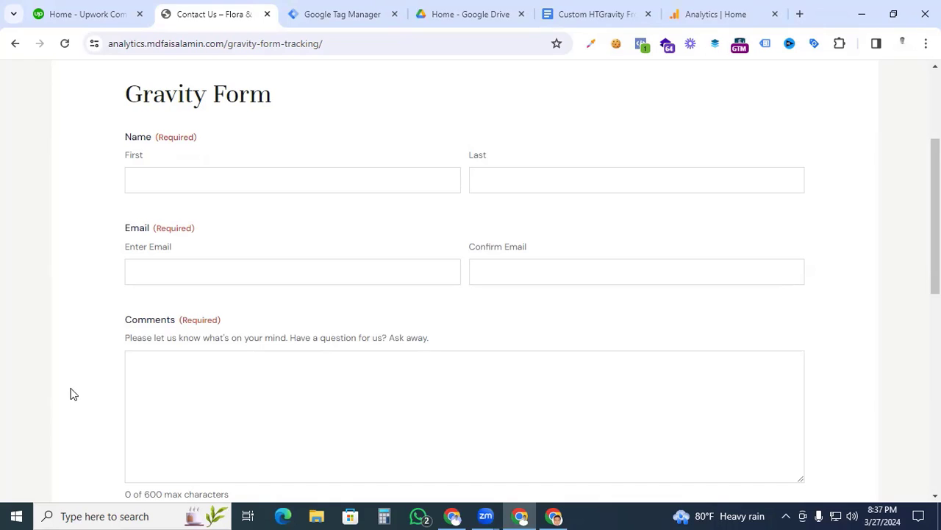
Step: Inspect the Email field's HTML markup in DevTools, selecting the gf_clear div element
{"action": "right_click", "coordinate": [236, 269]}
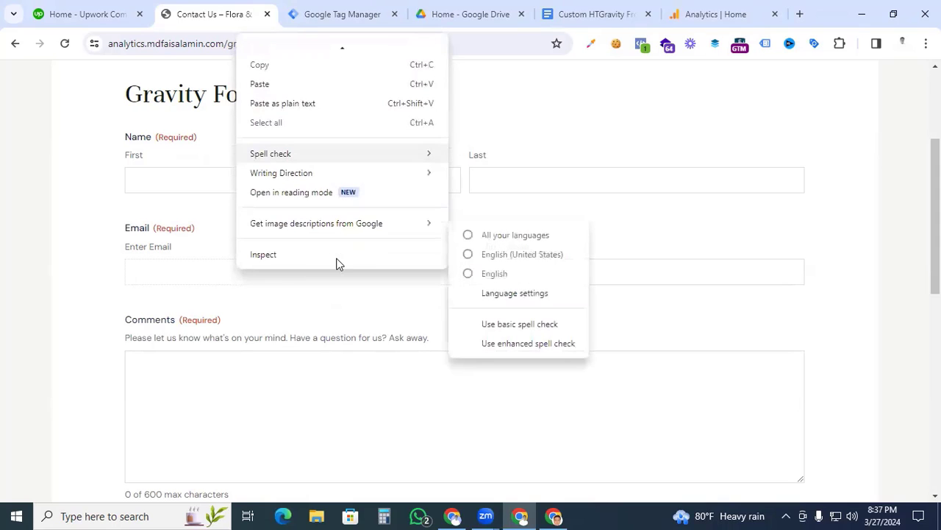
{"action": "left_click", "coordinate": [301, 269]}
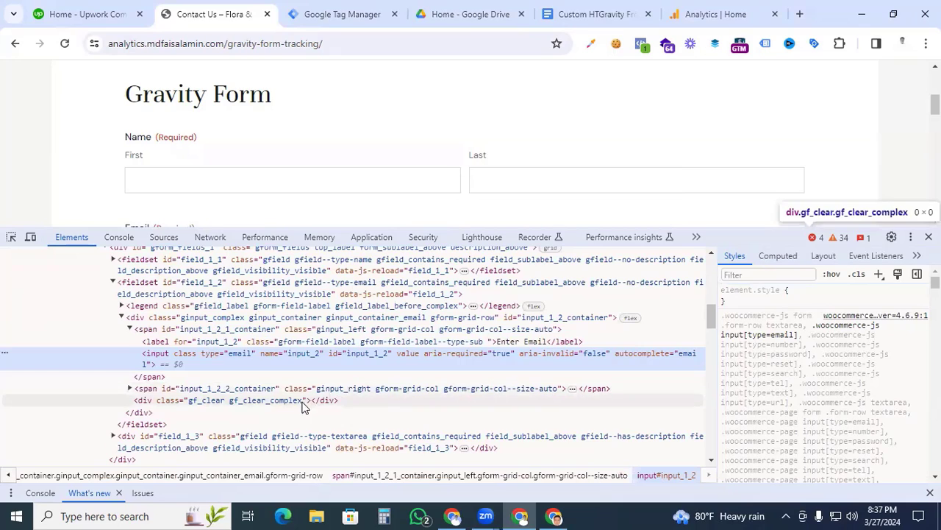
{"action": "left_click", "coordinate": [193, 403]}
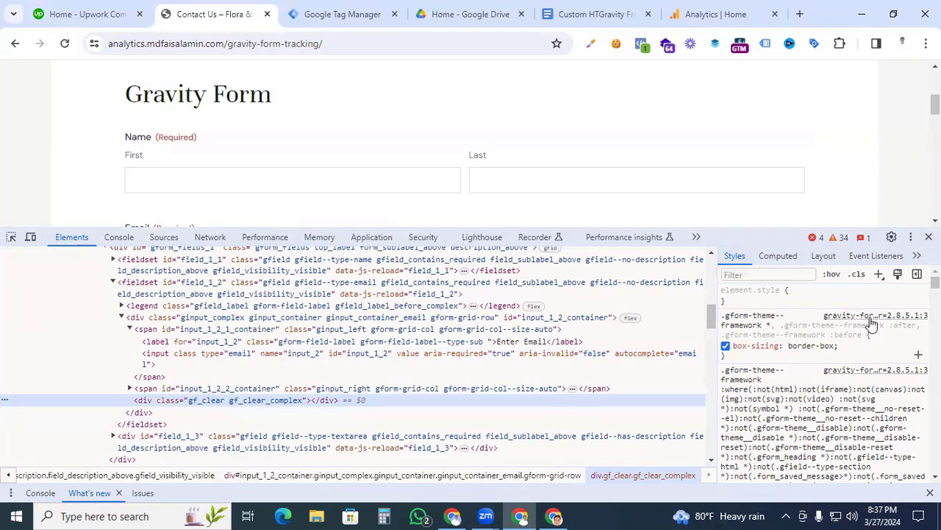
{"action": "key", "text": "ctrl+Tab"}
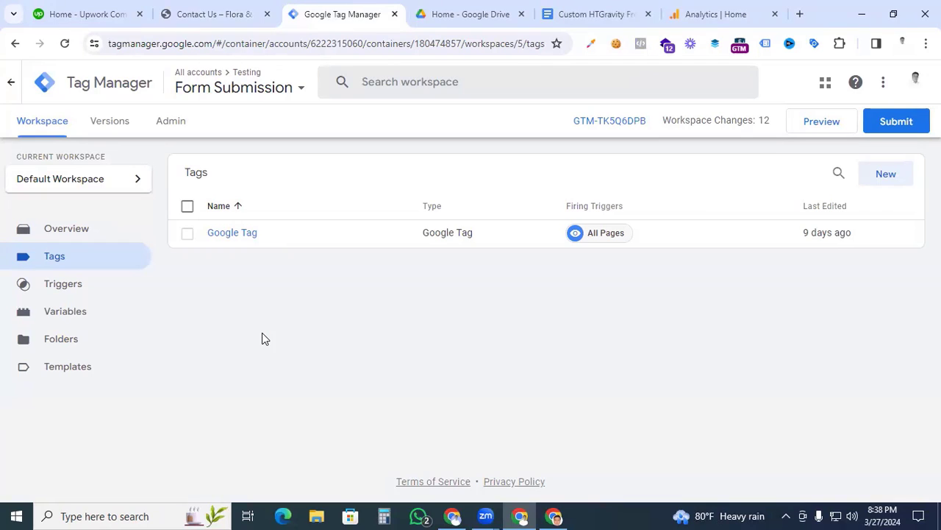
Step: Switch to the Google Docs tab holding the Custom HTML listener script
{"action": "key", "text": "ctrl+5"}
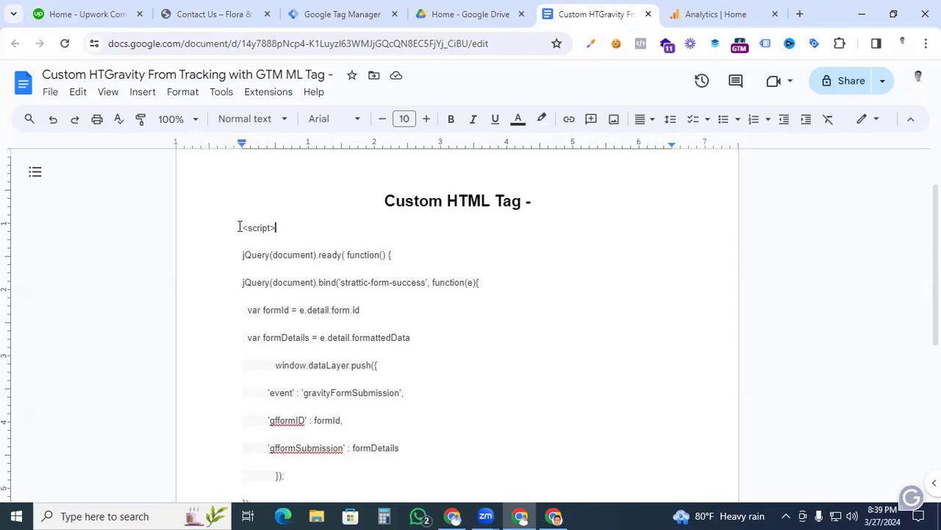
Step: Copy the full <script>…</script> listener code from the document
{"action": "left_click_drag", "start_coordinate": [239, 226], "coordinate": [328, 431]}
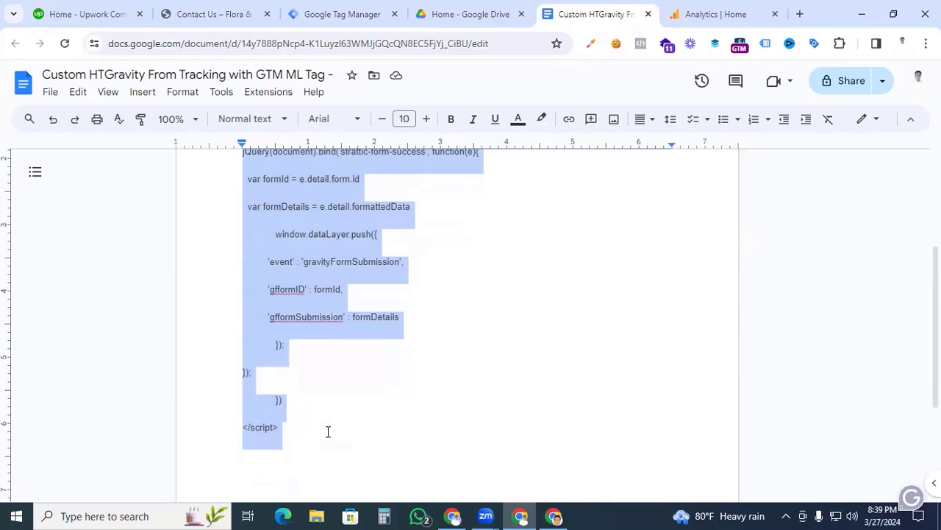
{"action": "left_click", "coordinate": [351, 11]}
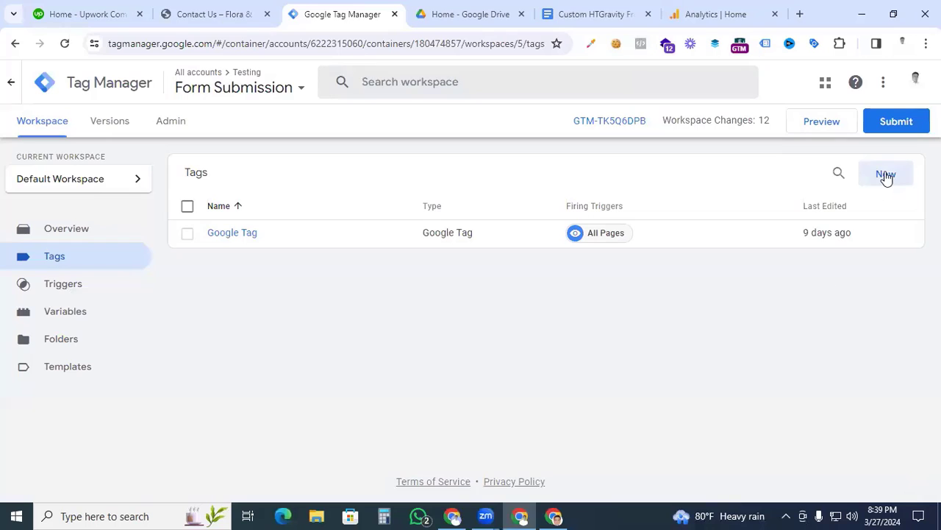
Step: Create a new Custom HTML tag containing the pasted listener script
{"action": "left_click", "coordinate": [886, 175]}
{"action": "left_click", "coordinate": [535, 228]}
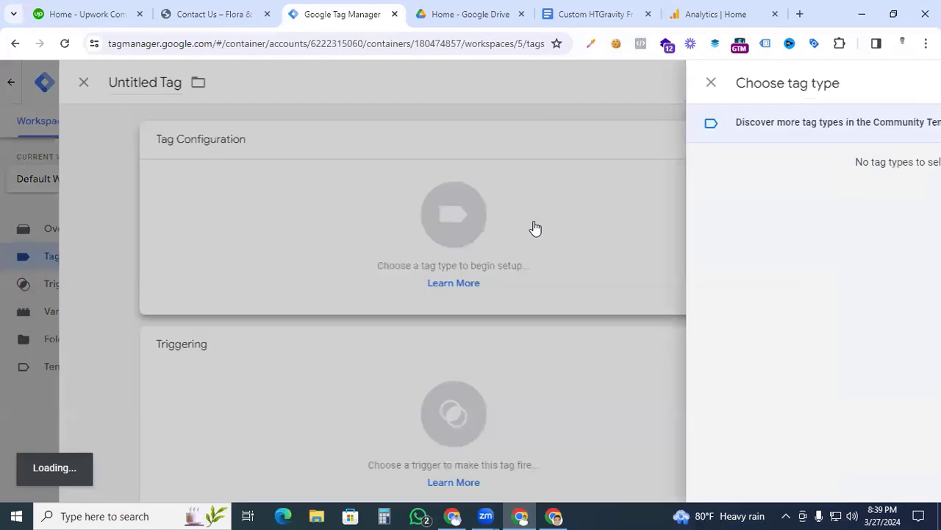
{"action": "scroll", "coordinate": [815, 309], "scroll_direction": "down", "scroll_amount": 5}
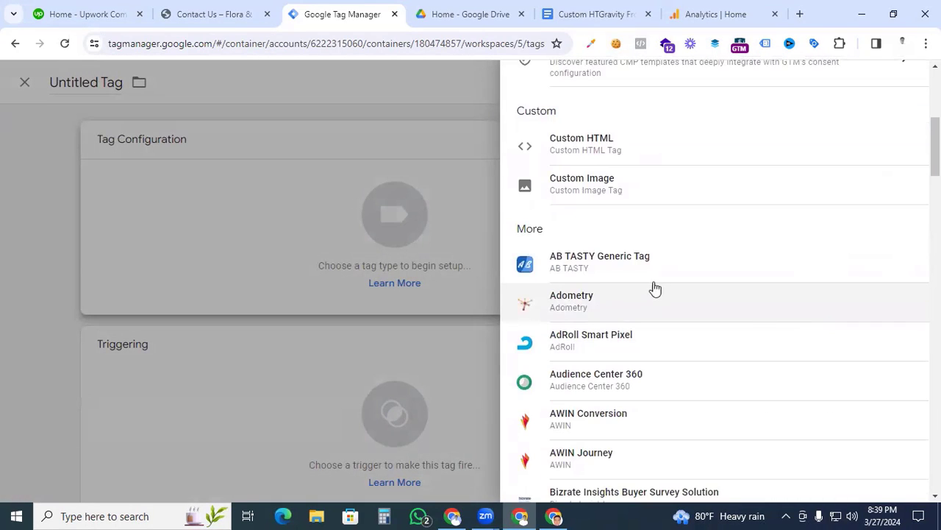
{"action": "left_click", "coordinate": [637, 152]}
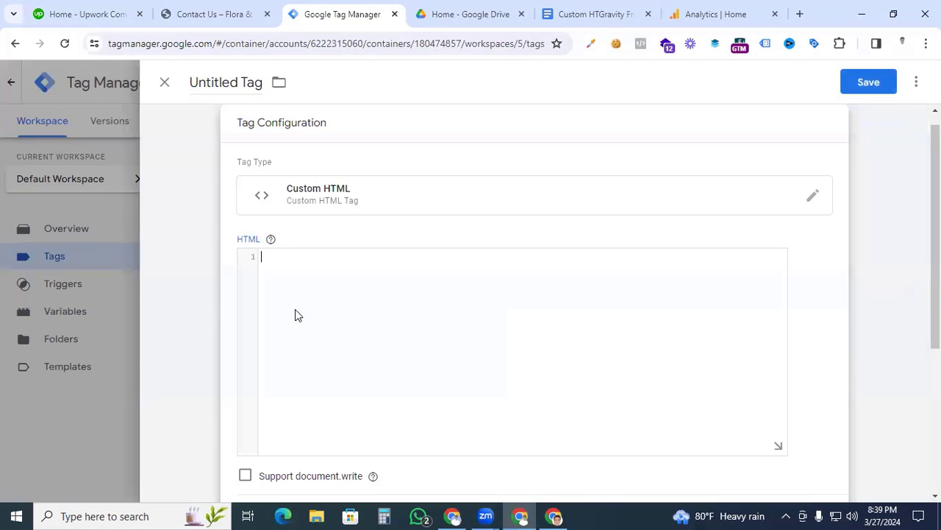
{"action": "type", "text": "<script> jQuery(document).ready( function() { jQuery(document).bind('strattic-form-success', function(e){   var formId = e.detail.form.id   var formDetails = e.detail.formattedData     window.dataLayer.push({           'event' : 'gravityFormSubmission',           'gformID' : formId,           'gformSubmission' : formDetails     }); });     }) </script>"}
{"action": "scroll", "coordinate": [399, 385], "scroll_direction": "down", "scroll_amount": 4}
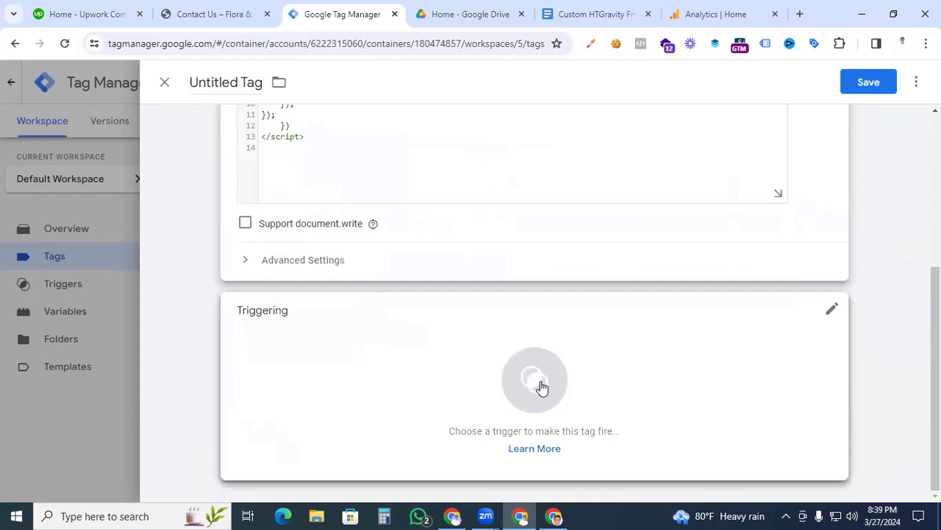
Step: Fire the tag on All Pages, name it 'cHTML Gravity Form Submission', and save it
{"action": "left_click", "coordinate": [540, 388]}
{"action": "left_click", "coordinate": [330, 152]}
{"action": "scroll", "coordinate": [334, 184], "scroll_direction": "up", "scroll_amount": 4}
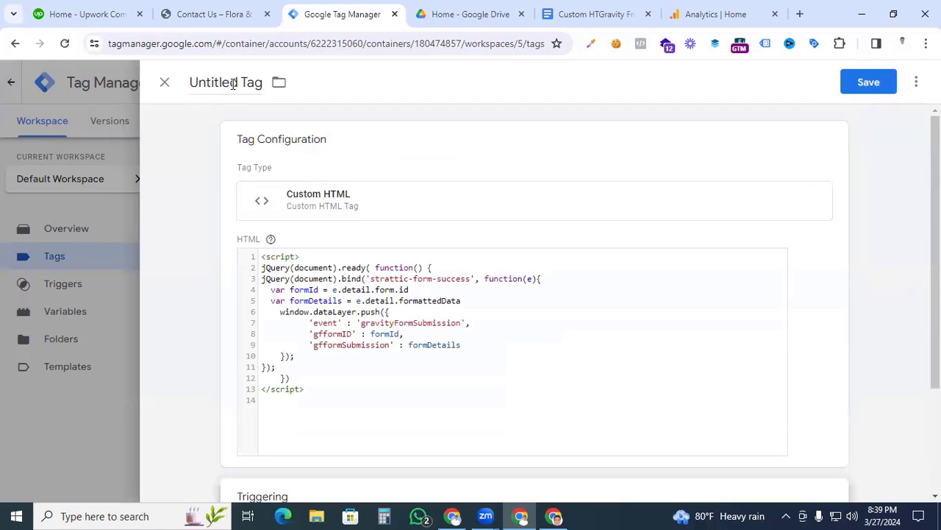
{"action": "double_click", "coordinate": [233, 83]}
{"action": "triple_click", "coordinate": [233, 83]}
{"action": "type", "text": "cHTML"}
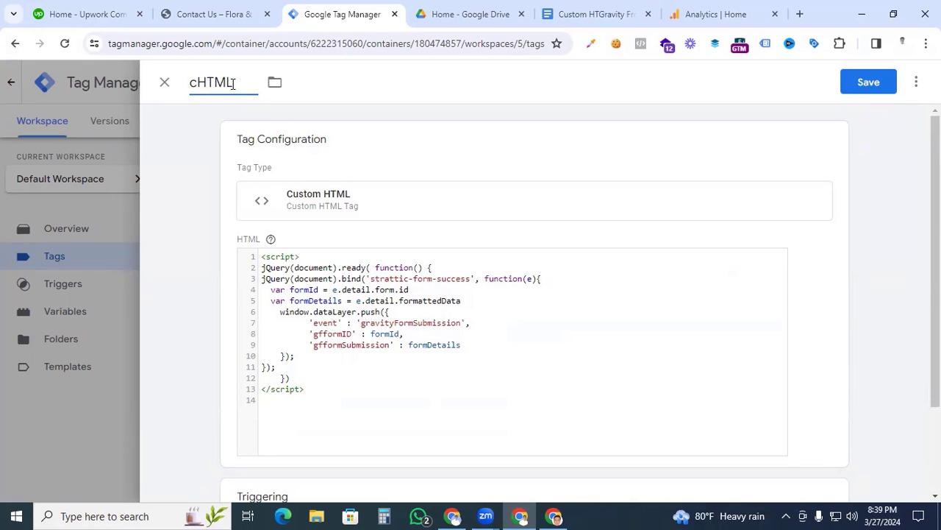
{"action": "type", "text": " Gravity Form Submission"}
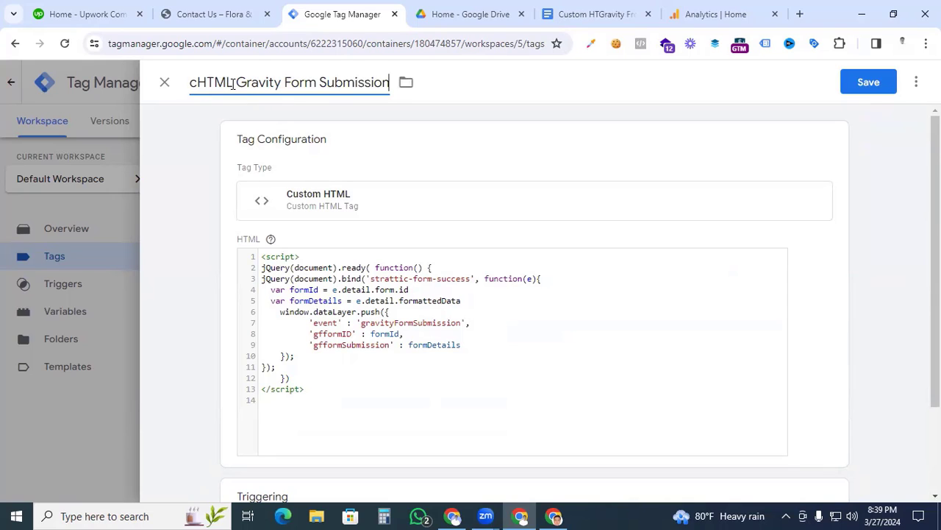
{"action": "left_click", "coordinate": [869, 81]}
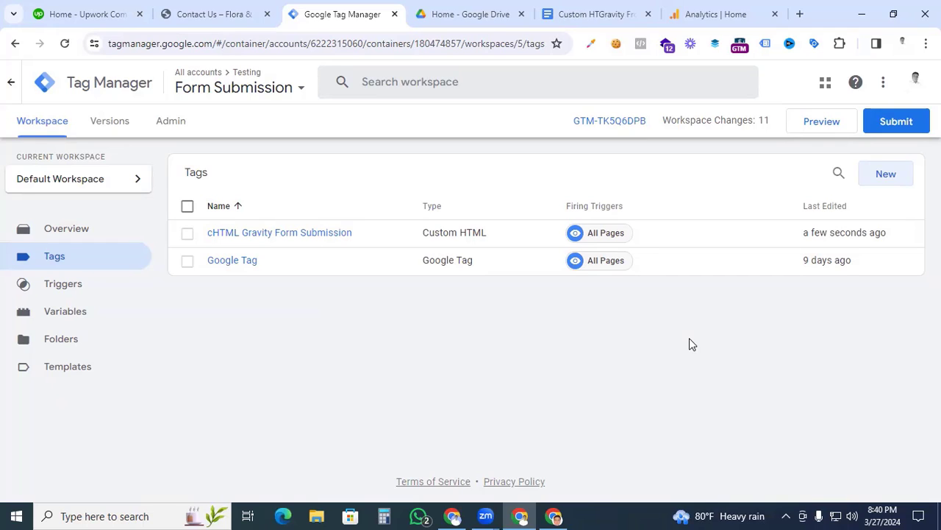
Step: Start Preview and connect Tag Assistant to the Greenstore site URL
{"action": "left_click", "coordinate": [813, 123]}
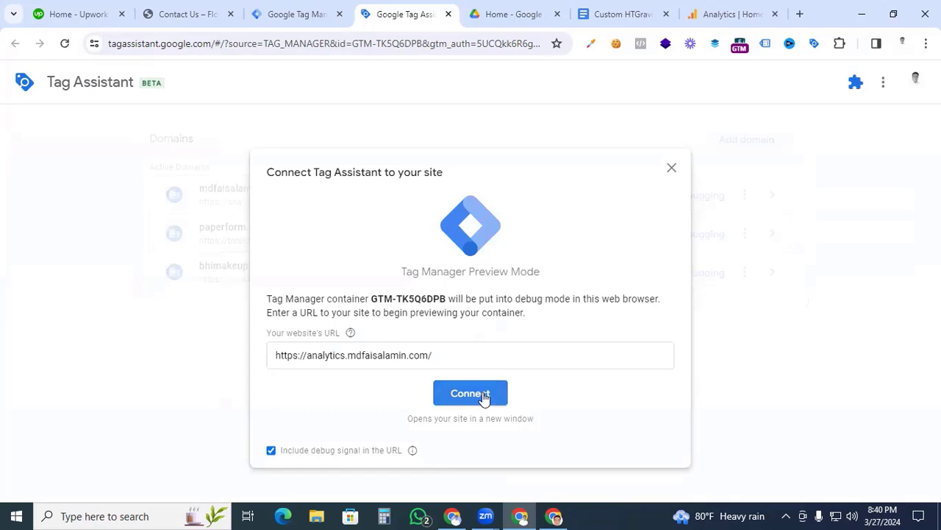
{"action": "left_click", "coordinate": [478, 398]}
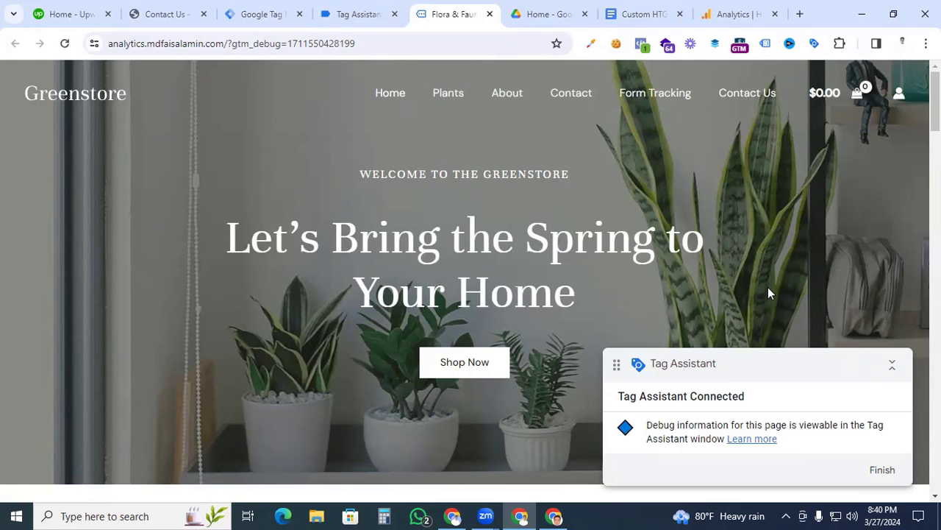
Step: Submit the Contact Us form with autofilled name and email and comment 'this is the test comments'
{"action": "left_click", "coordinate": [747, 93]}
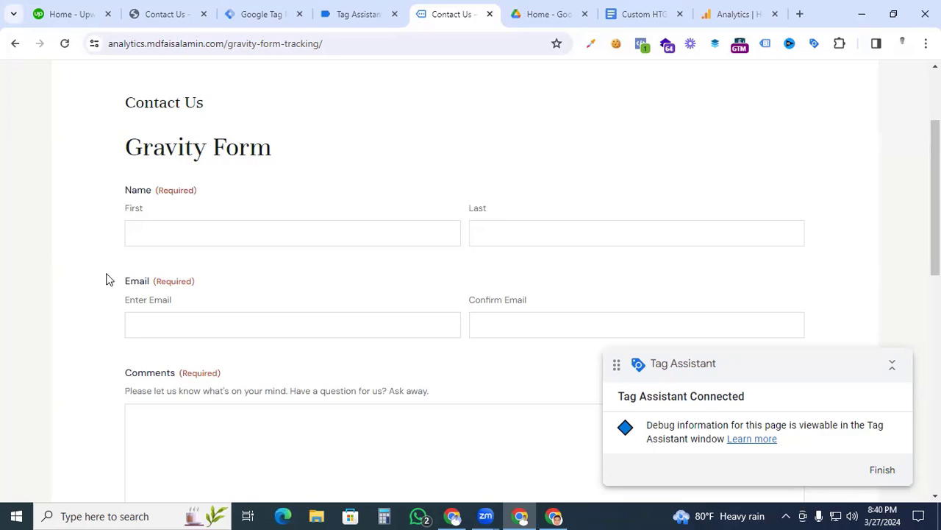
{"action": "left_click", "coordinate": [168, 234]}
{"action": "left_click", "coordinate": [243, 282]}
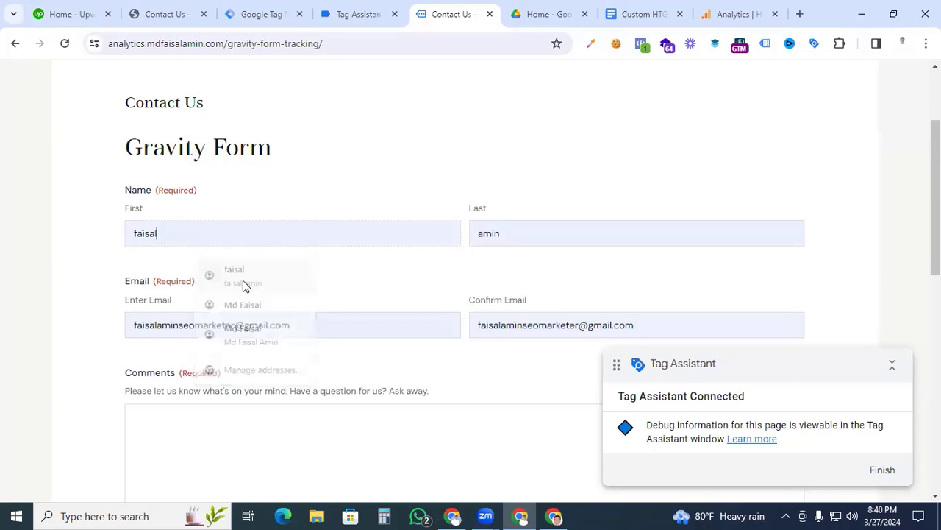
{"action": "scroll", "coordinate": [95, 312], "scroll_direction": "down", "scroll_amount": 1}
{"action": "scroll", "coordinate": [126, 330], "scroll_direction": "down", "scroll_amount": 1}
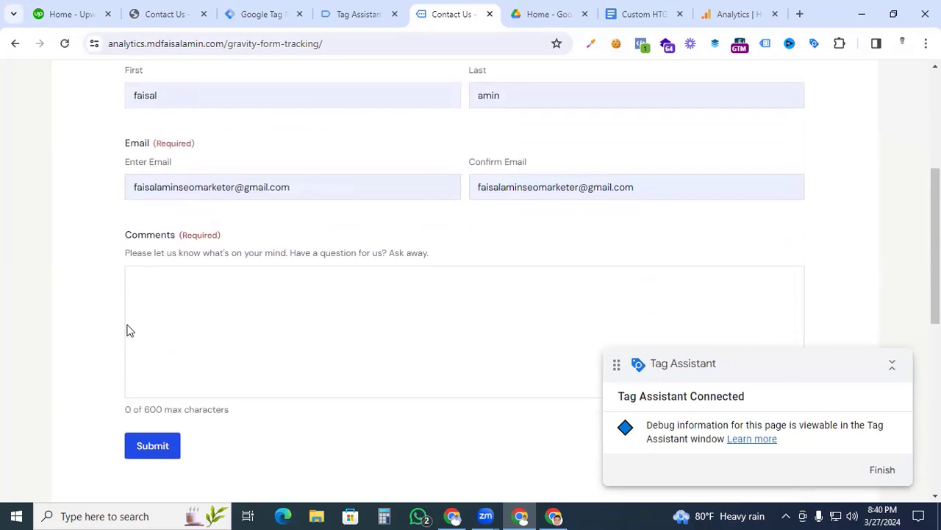
{"action": "left_click", "coordinate": [209, 311]}
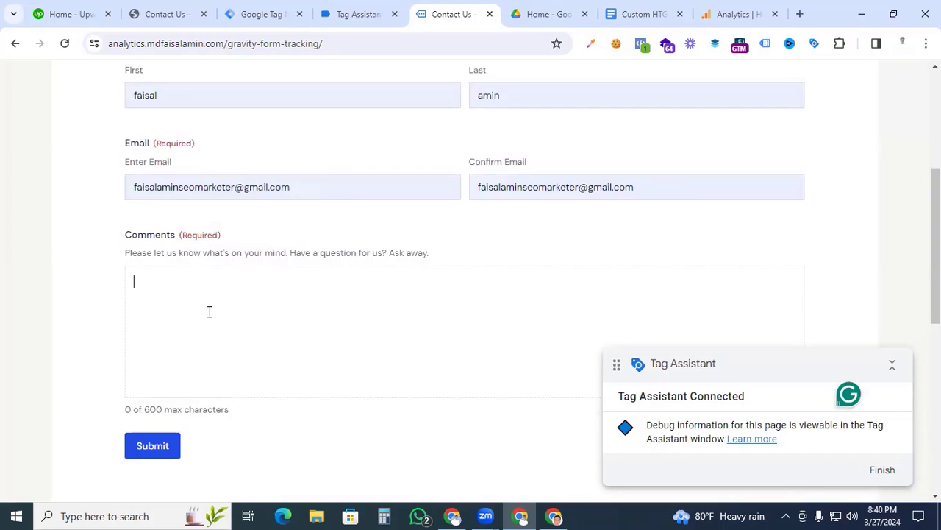
{"action": "type", "text": "this "}
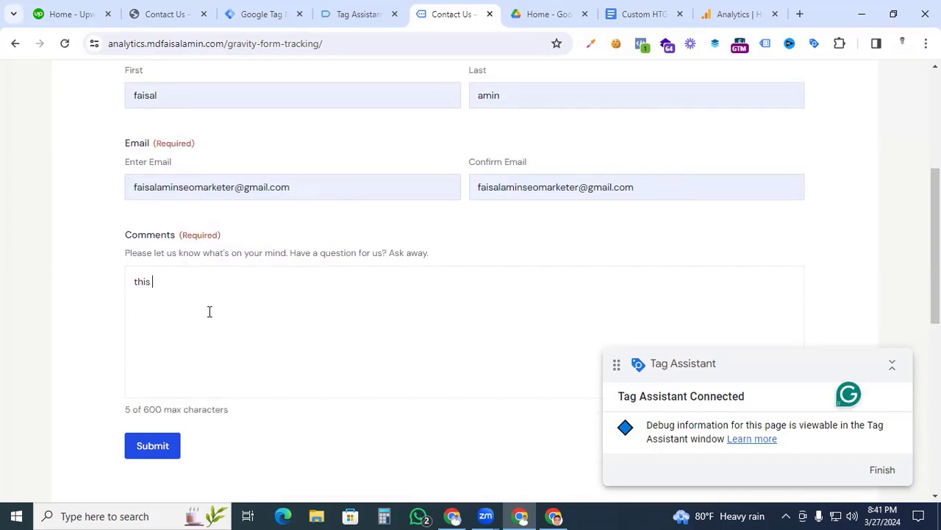
{"action": "type", "text": "is the test comments"}
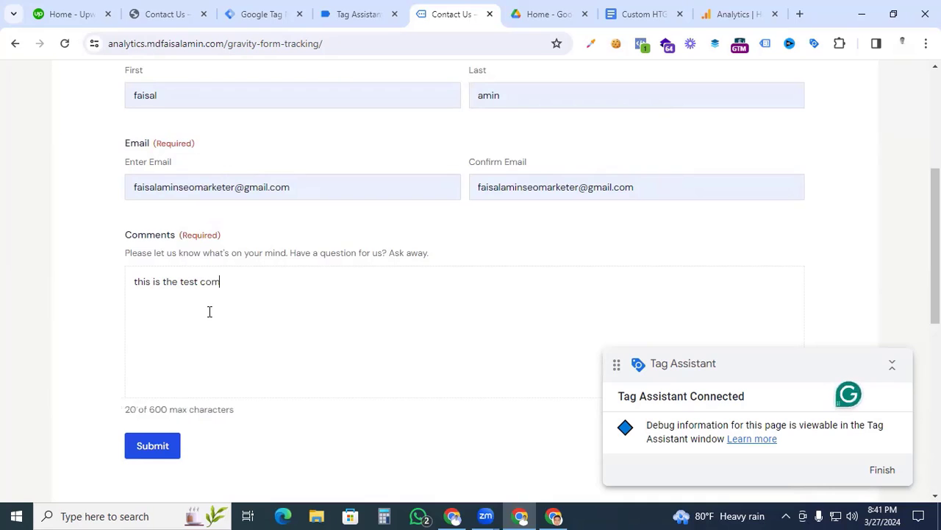
{"action": "left_click", "coordinate": [162, 446]}
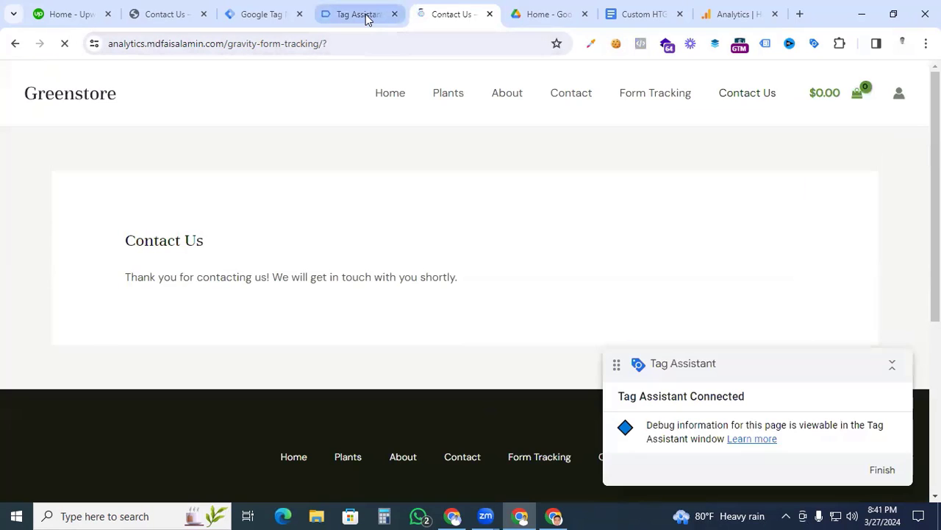
{"action": "left_click", "coordinate": [365, 15]}
Step: Open the form_submit event in Tag Assistant and highlight its form_id value gform_1
{"action": "left_click", "coordinate": [105, 358]}
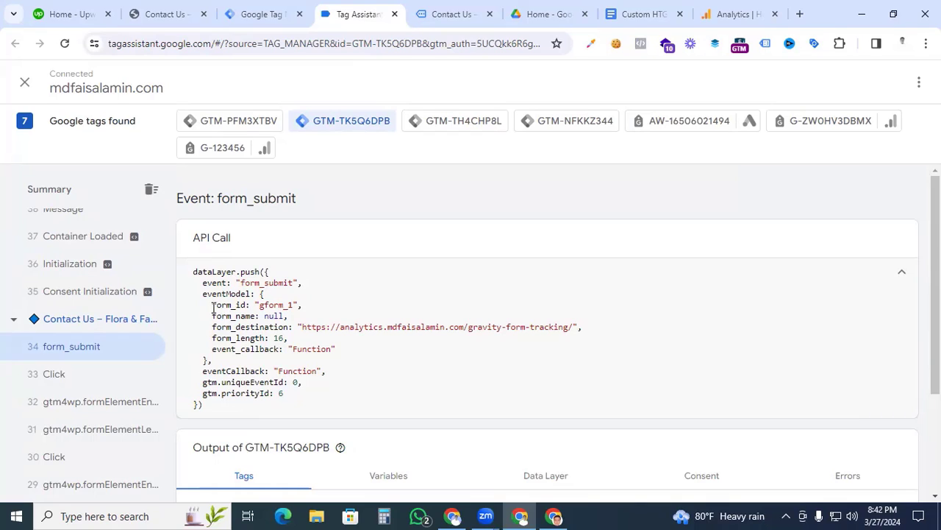
{"action": "left_click_drag", "start_coordinate": [212, 306], "coordinate": [290, 307]}
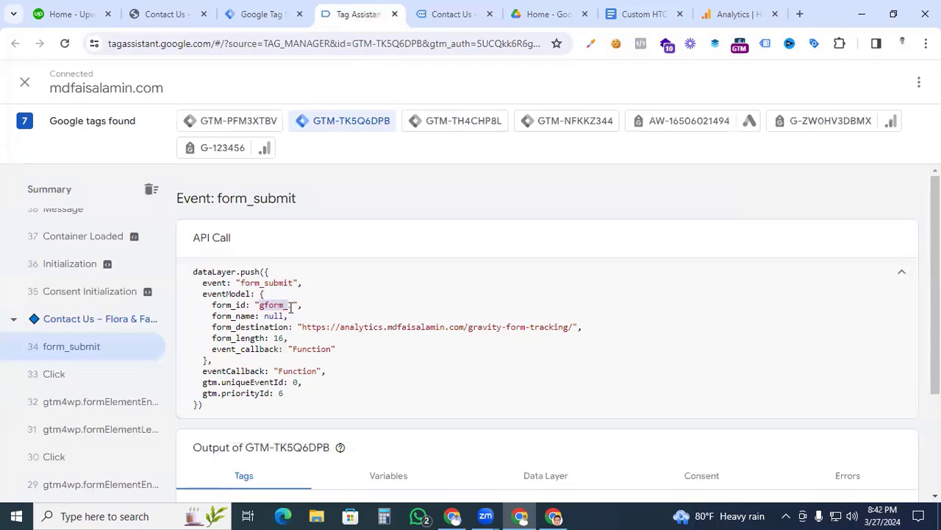
{"action": "key", "text": "ctrl+shift+Tab"}
Step: Create another new tag of type Google Analytics: GA4 Event
{"action": "left_click", "coordinate": [897, 174]}
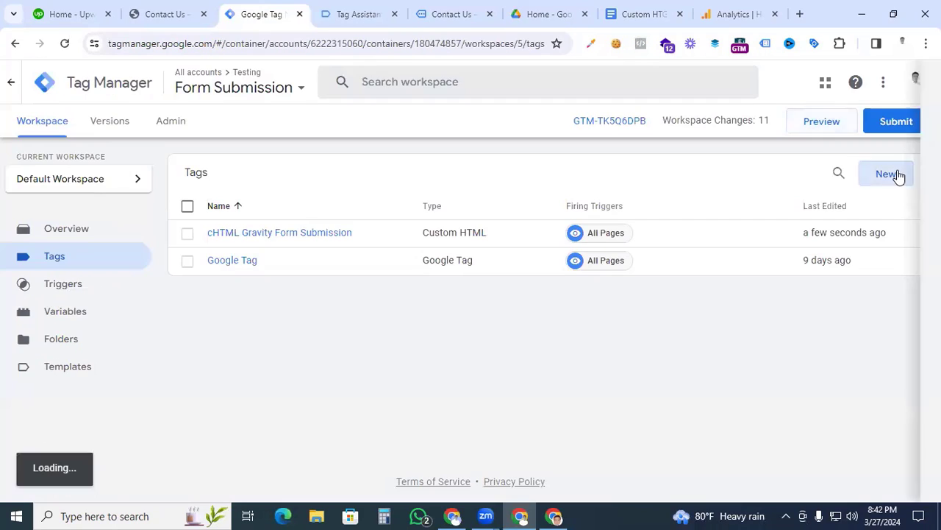
{"action": "left_click", "coordinate": [521, 211]}
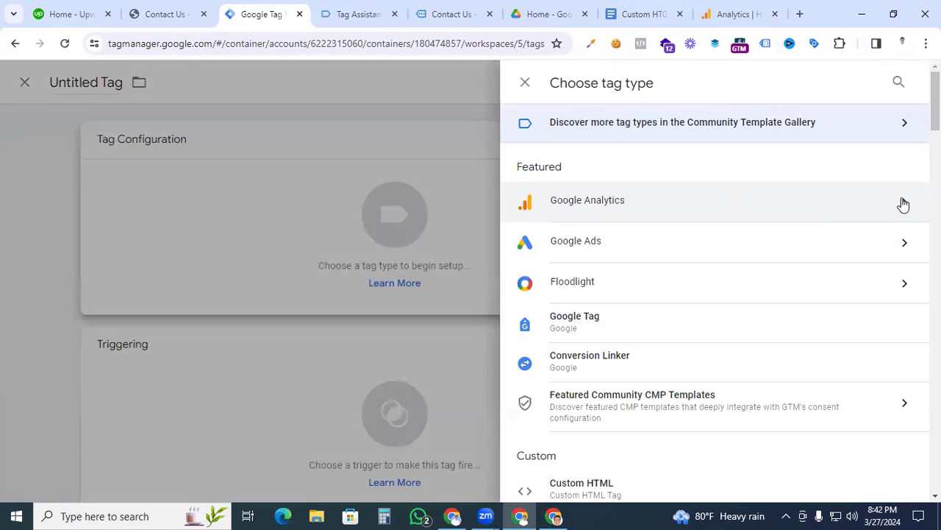
{"action": "left_click", "coordinate": [903, 205]}
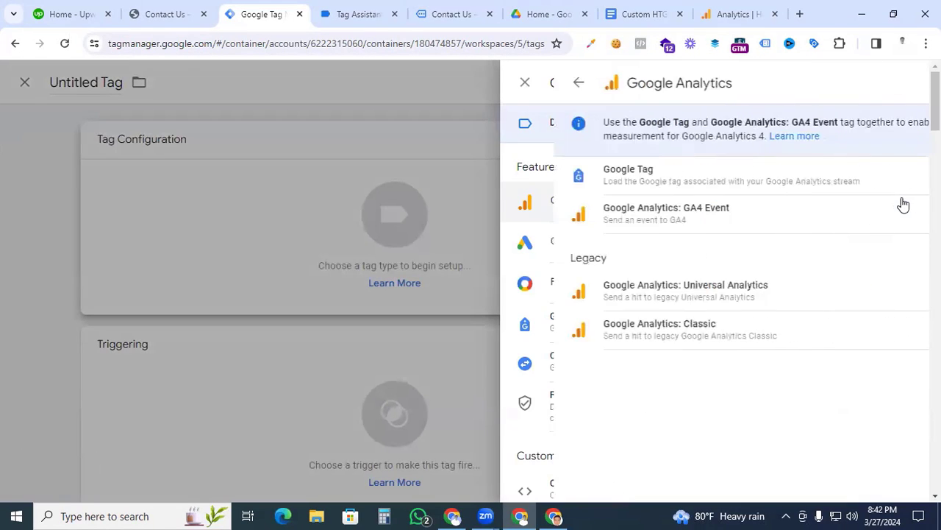
{"action": "left_click", "coordinate": [654, 214]}
{"action": "left_click", "coordinate": [319, 268]}
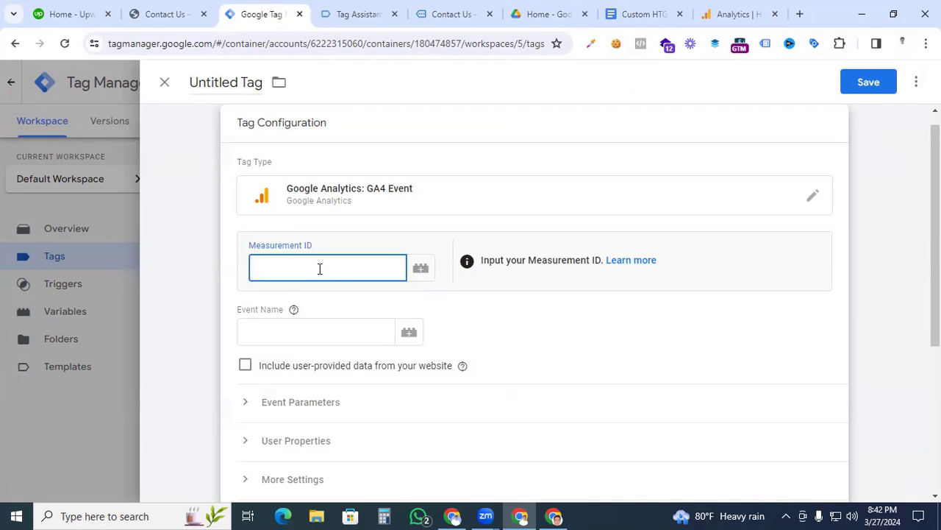
{"action": "left_click", "coordinate": [740, 14]}
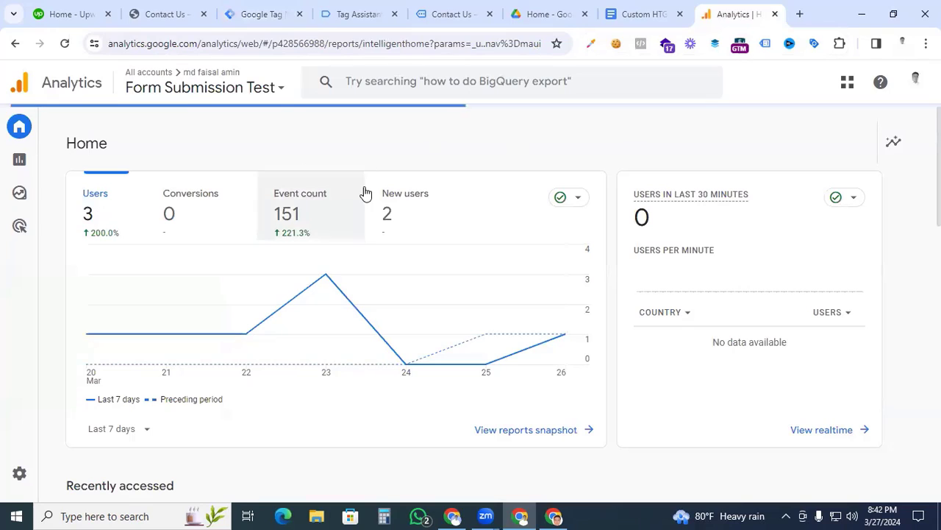
Step: Copy the web stream's Measurement ID G-ZW0HV3DBMX from Analytics Admin > Data streams
{"action": "left_click", "coordinate": [20, 473]}
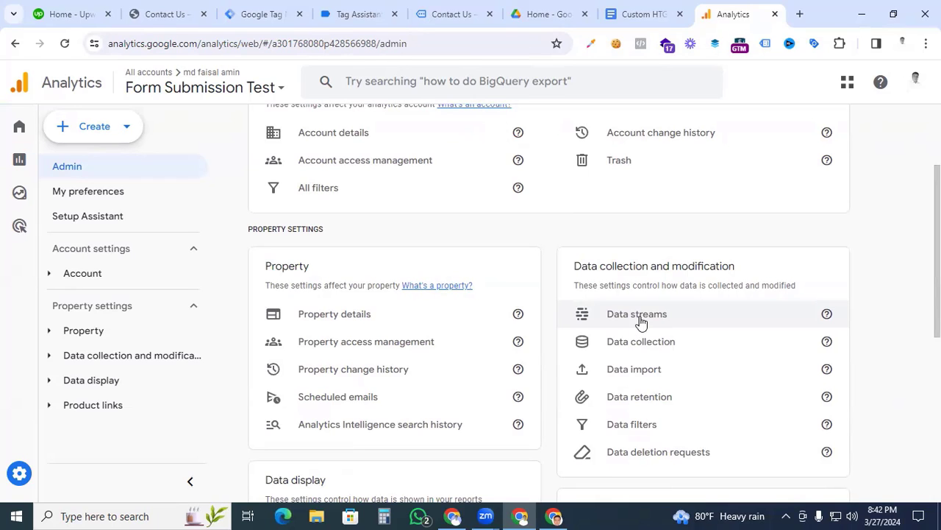
{"action": "left_click", "coordinate": [641, 322]}
{"action": "left_click", "coordinate": [878, 214]}
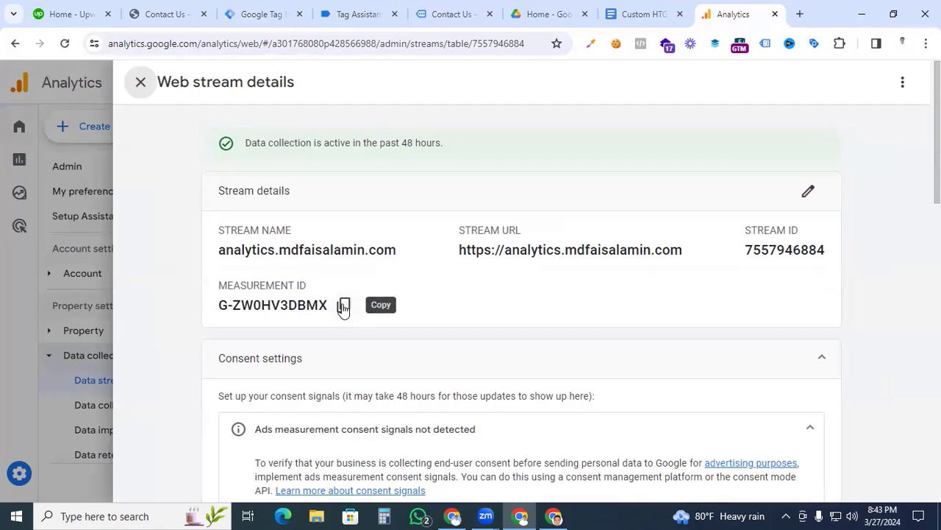
{"action": "left_click", "coordinate": [343, 304]}
{"action": "left_click", "coordinate": [258, 14]}
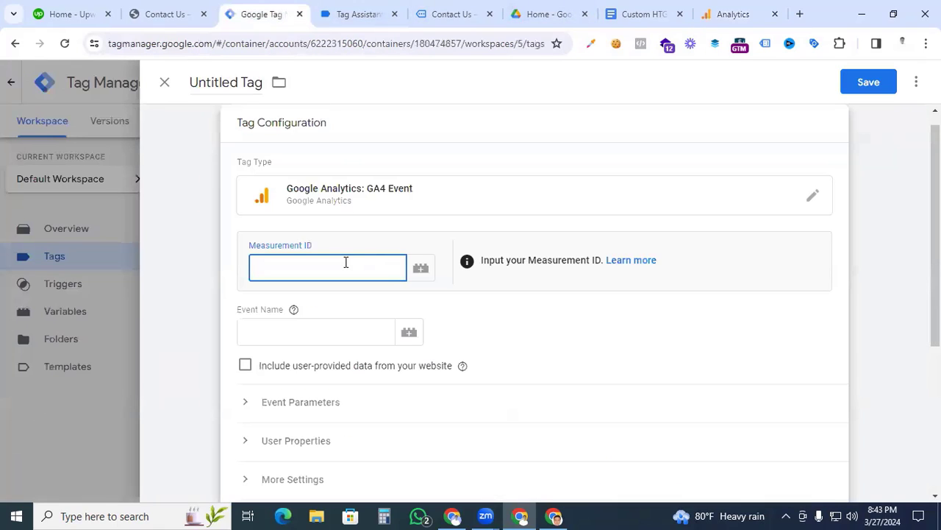
Step: Paste Measurement ID G-ZW0HV3DBMX, set event name gravity_form_submission, and add an event parameter row
{"action": "key", "text": "ctrl+v"}
{"action": "left_click", "coordinate": [332, 330]}
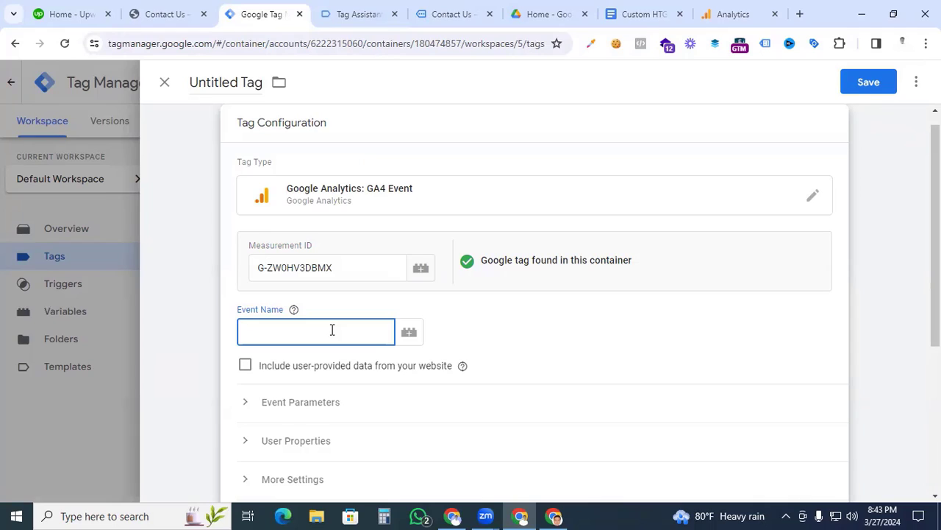
{"action": "type", "text": "gravity_form_submission"}
{"action": "scroll", "coordinate": [242, 349], "scroll_direction": "down", "scroll_amount": 1}
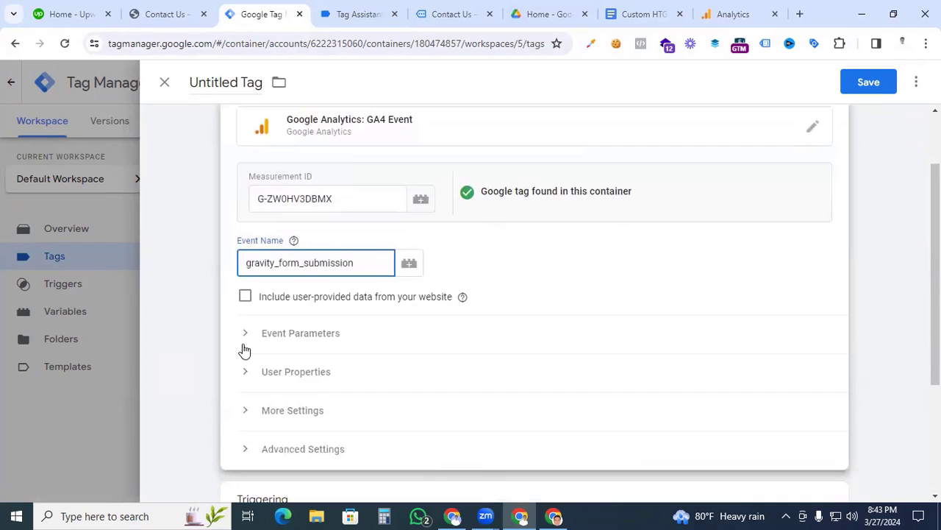
{"action": "left_click", "coordinate": [243, 335]}
{"action": "left_click", "coordinate": [290, 437]}
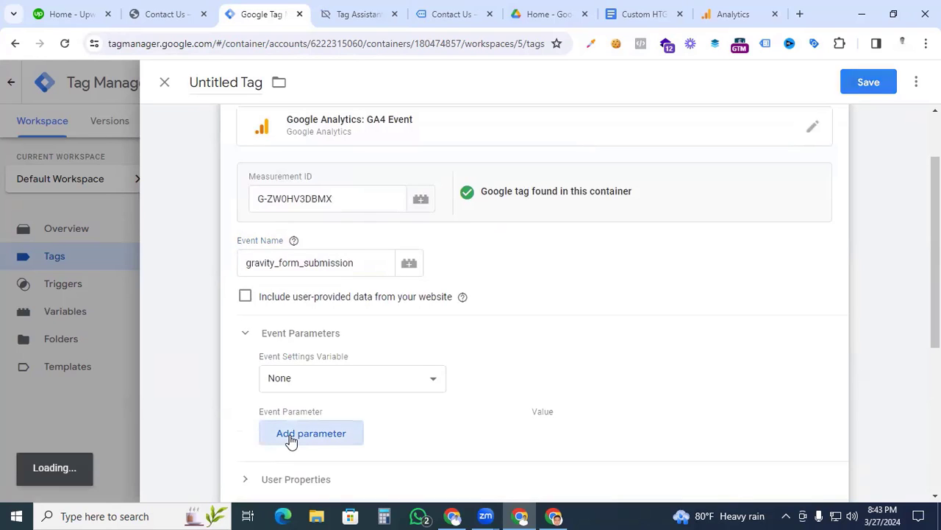
{"action": "scroll", "coordinate": [493, 356], "scroll_direction": "down", "scroll_amount": 1}
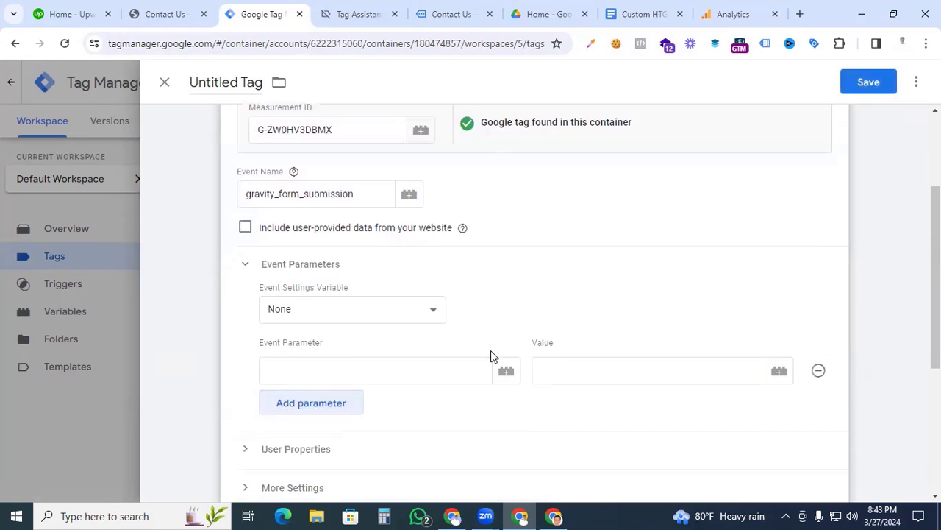
Step: After checking the form_submit dataLayer, name the parameter form_id and choose a variable for its value
{"action": "left_click", "coordinate": [363, 14]}
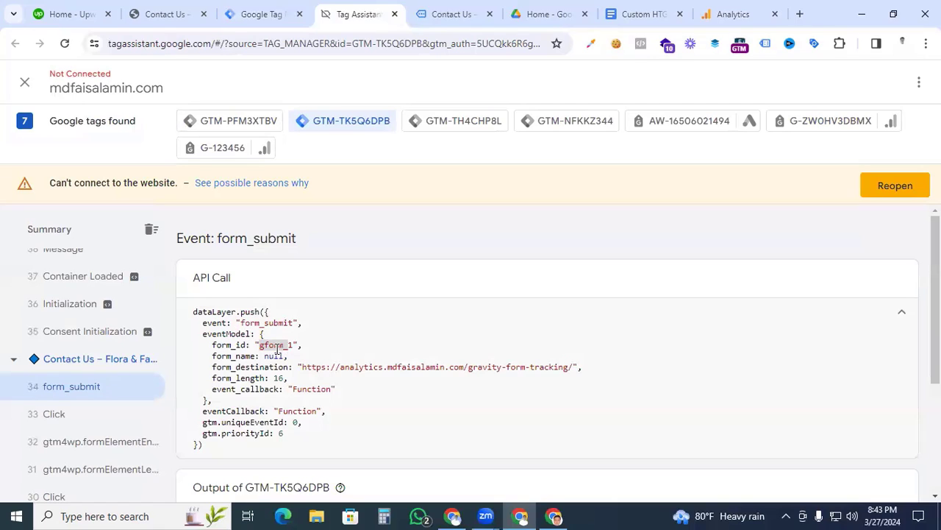
{"action": "left_click", "coordinate": [270, 14]}
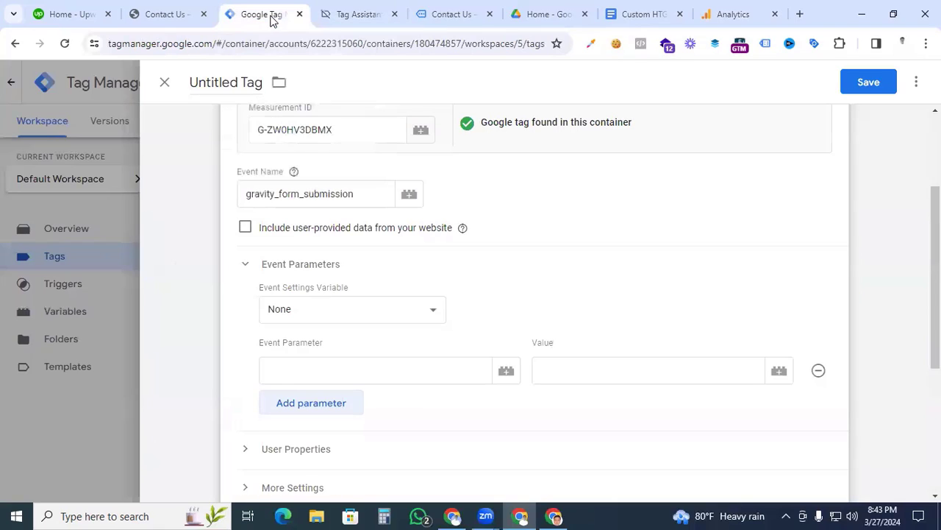
{"action": "left_click", "coordinate": [312, 370]}
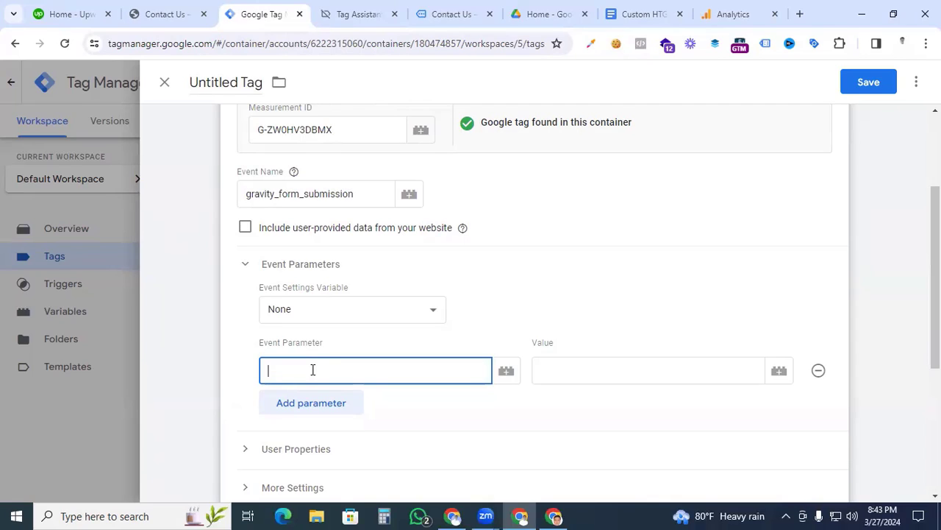
{"action": "type", "text": "form_id"}
{"action": "left_click", "coordinate": [778, 372]}
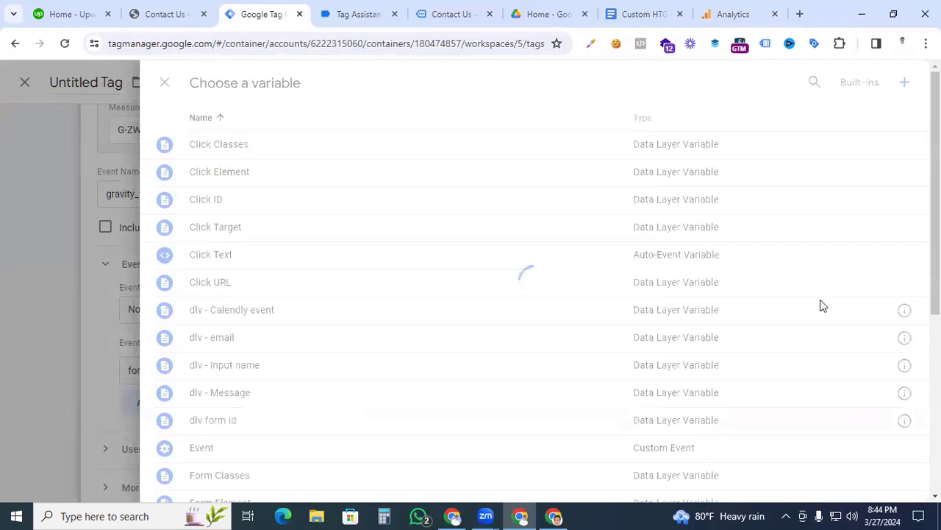
Step: Start a new variable of type Data Layer Variable
{"action": "left_click", "coordinate": [906, 84]}
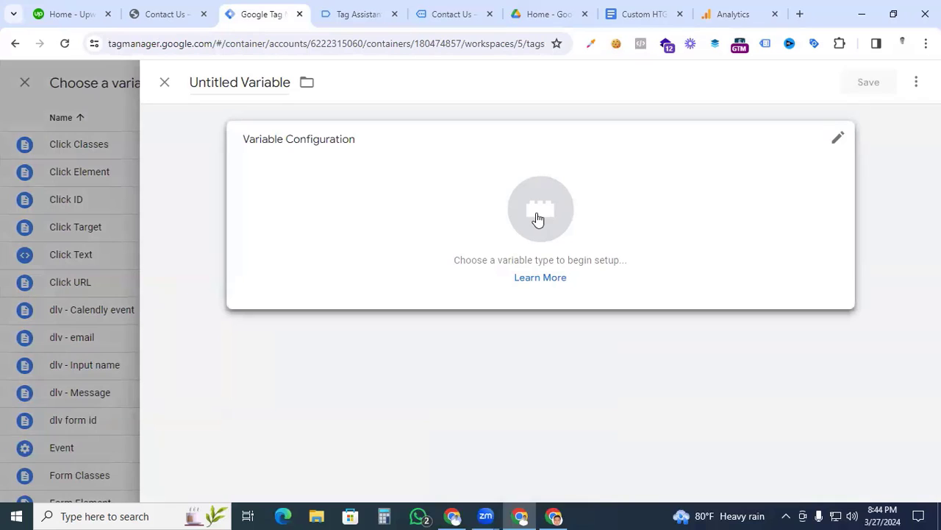
{"action": "left_click", "coordinate": [537, 218]}
{"action": "scroll", "coordinate": [624, 323], "scroll_direction": "down", "scroll_amount": 2}
{"action": "left_click", "coordinate": [611, 285]}
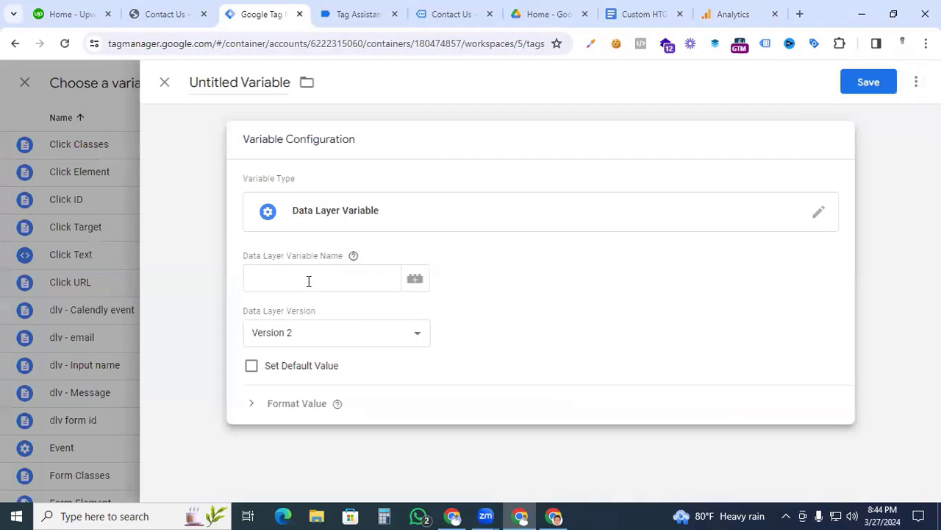
{"action": "left_click", "coordinate": [309, 280]}
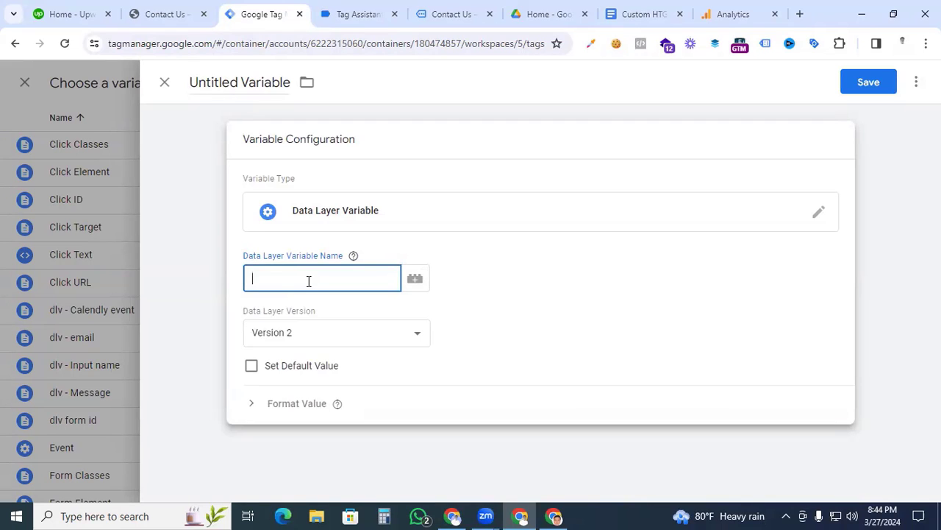
Step: Set the Data Layer Variable Name to eventModel.form_id, copying both keys from Tag Assistant
{"action": "left_click", "coordinate": [347, 21]}
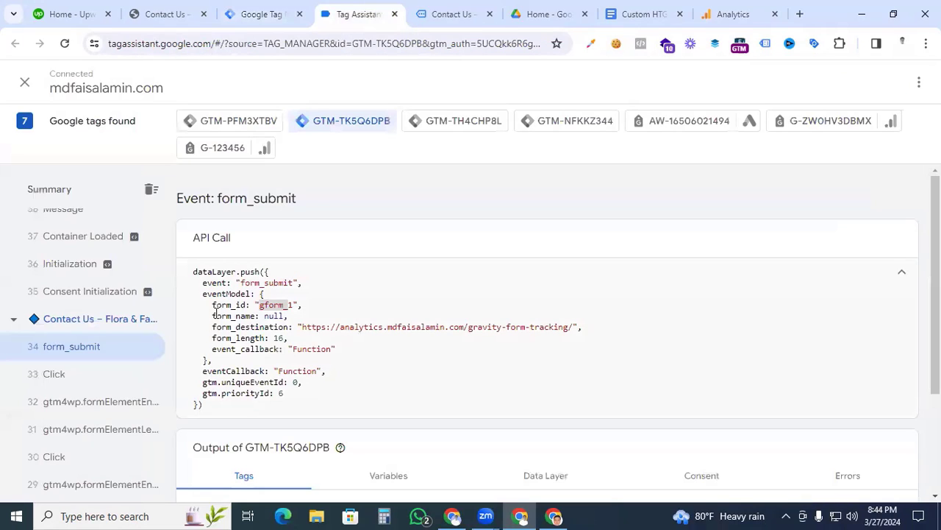
{"action": "left_click_drag", "start_coordinate": [202, 293], "coordinate": [251, 293]}
{"action": "key", "text": "ctrl+c"}
{"action": "left_click", "coordinate": [261, 14]}
{"action": "key", "text": "ctrl+v"}
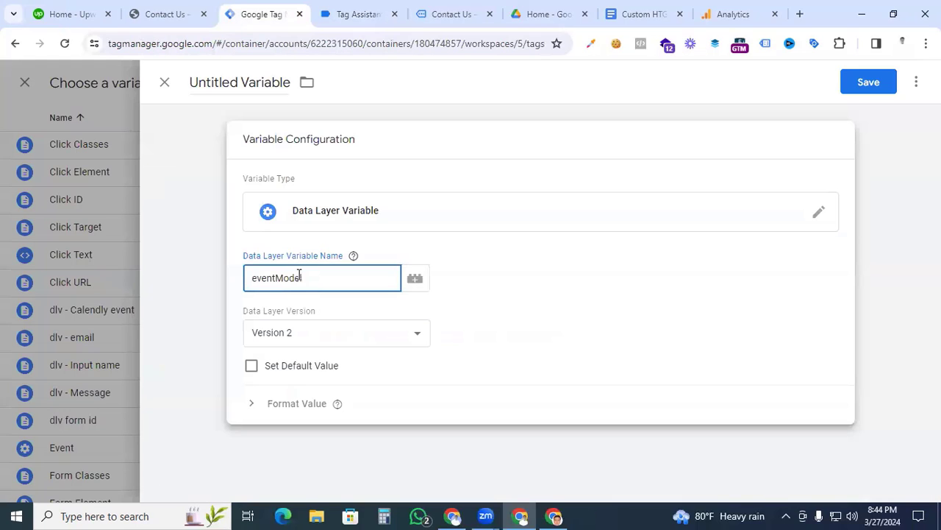
{"action": "left_click", "coordinate": [347, 14]}
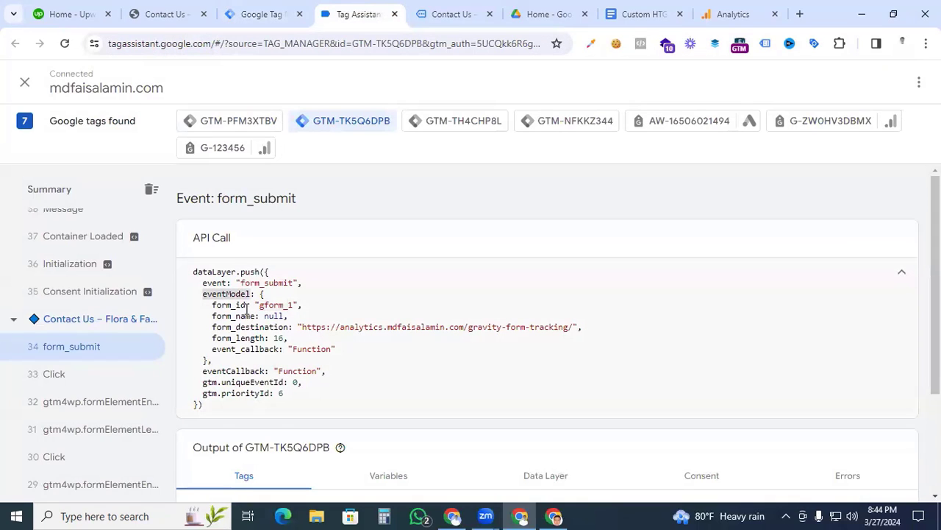
{"action": "left_click_drag", "start_coordinate": [247, 344], "coordinate": [212, 345]}
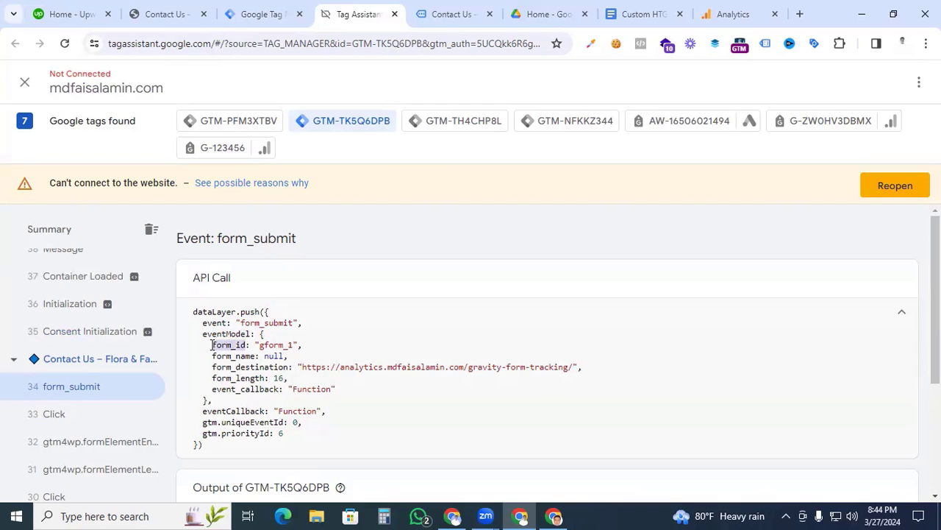
{"action": "left_click", "coordinate": [272, 6]}
{"action": "key", "text": "ctrl+v"}
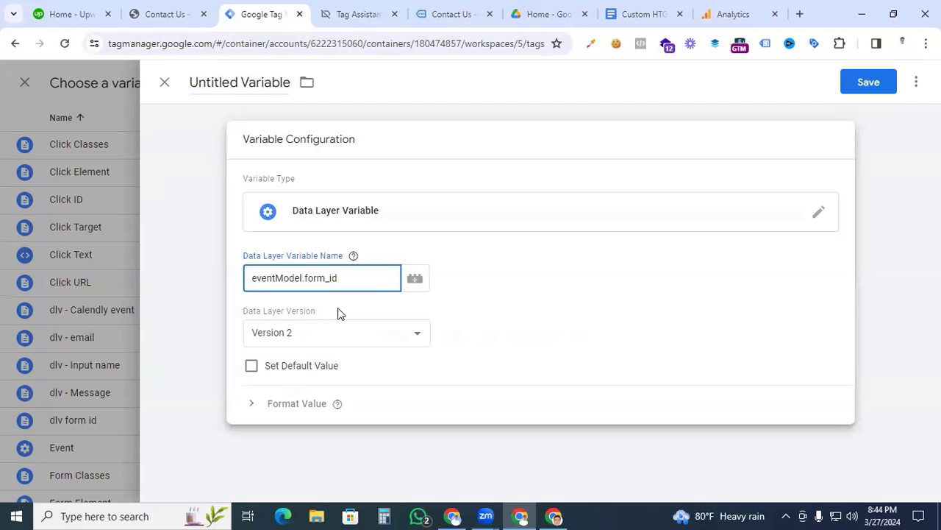
Step: Name the variable 'dlv - gravity form id' and save it
{"action": "left_click", "coordinate": [235, 81]}
{"action": "type", "text": "dl"}
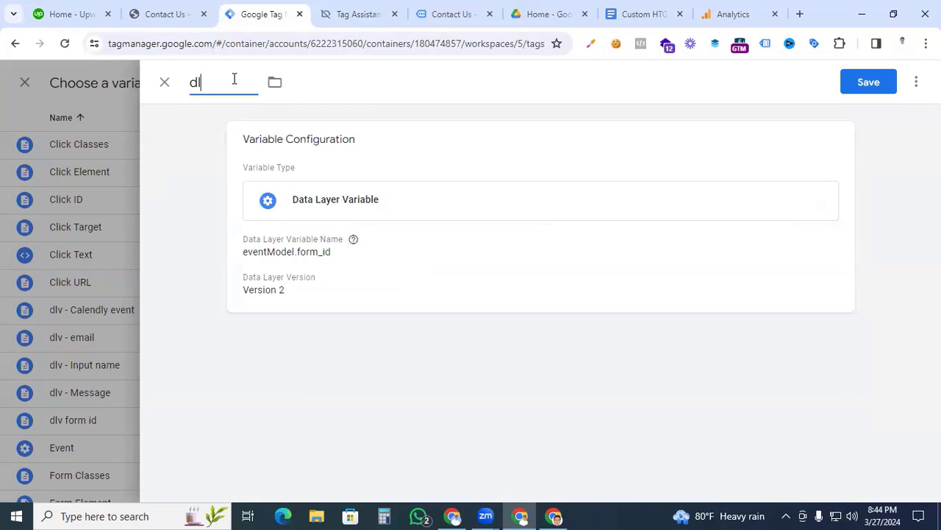
{"action": "type", "text": "v - gravity form id"}
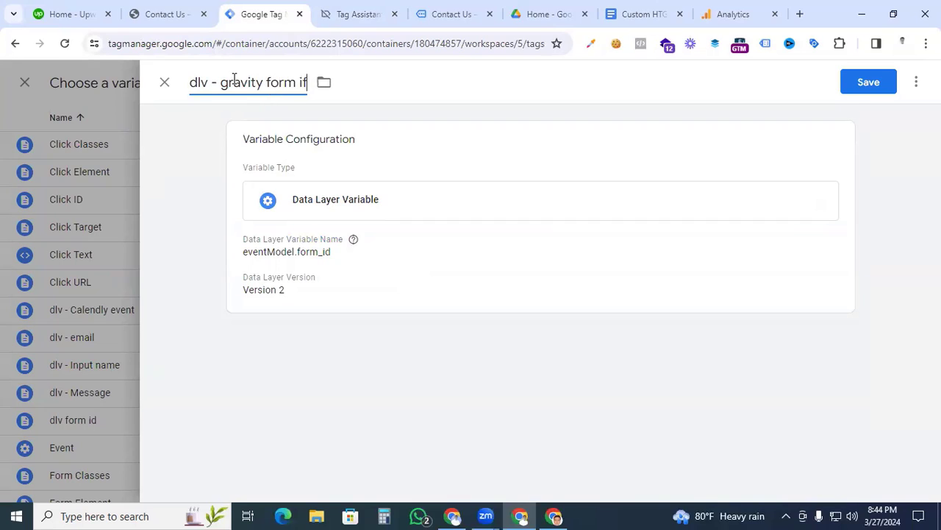
{"action": "key", "text": "Return"}
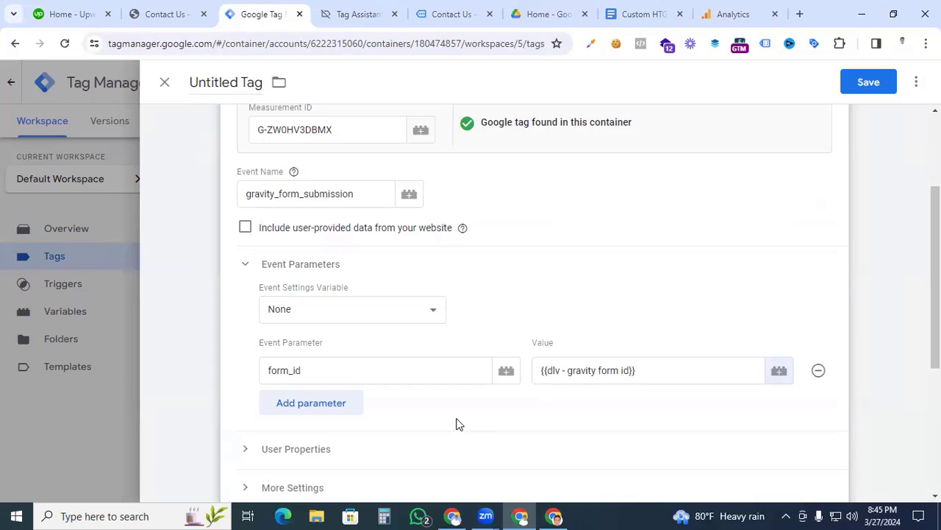
Step: Add a new Custom Event trigger to the GA4 event tag
{"action": "scroll", "coordinate": [453, 414], "scroll_direction": "down", "scroll_amount": 4}
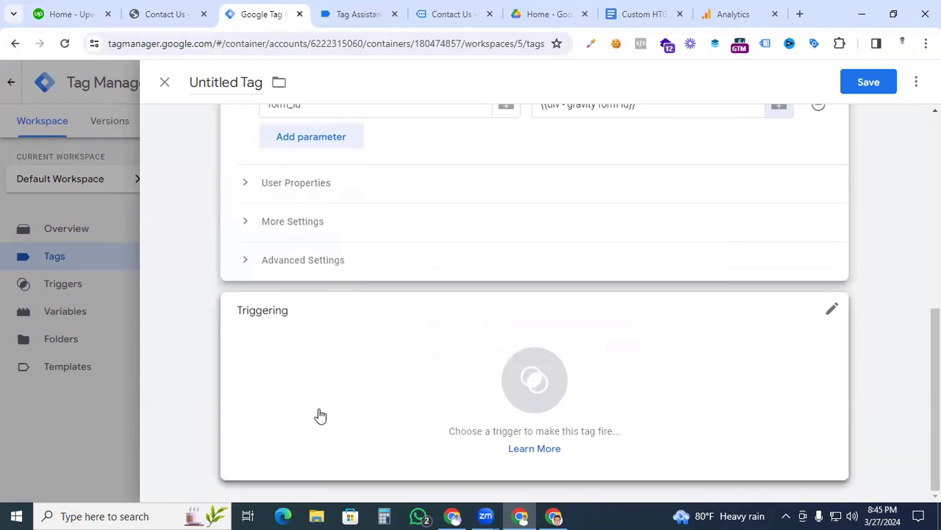
{"action": "left_click", "coordinate": [548, 372]}
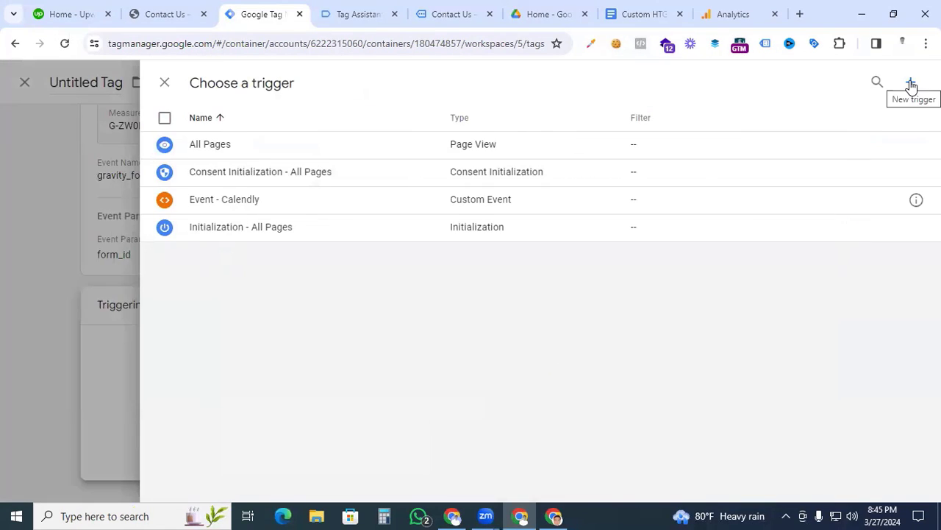
{"action": "left_click", "coordinate": [910, 84]}
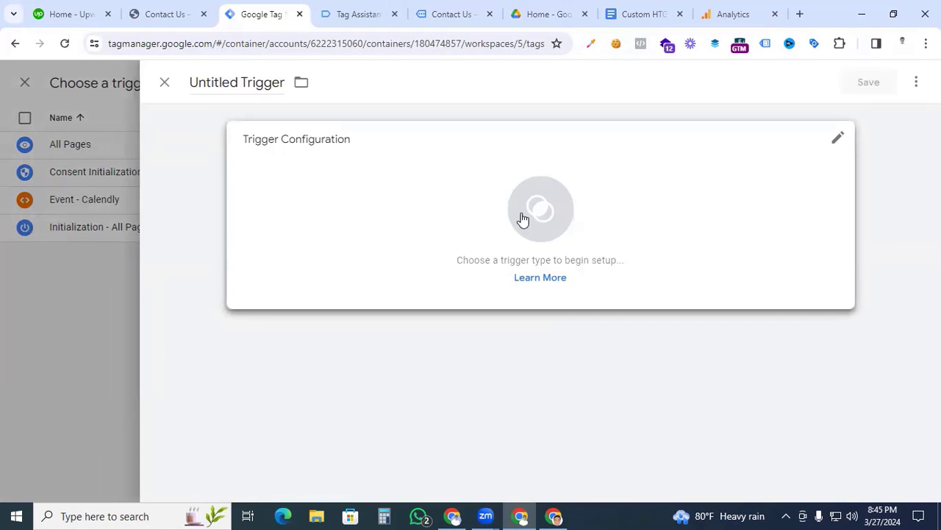
{"action": "left_click", "coordinate": [522, 219]}
{"action": "scroll", "coordinate": [640, 360], "scroll_direction": "down", "scroll_amount": 3}
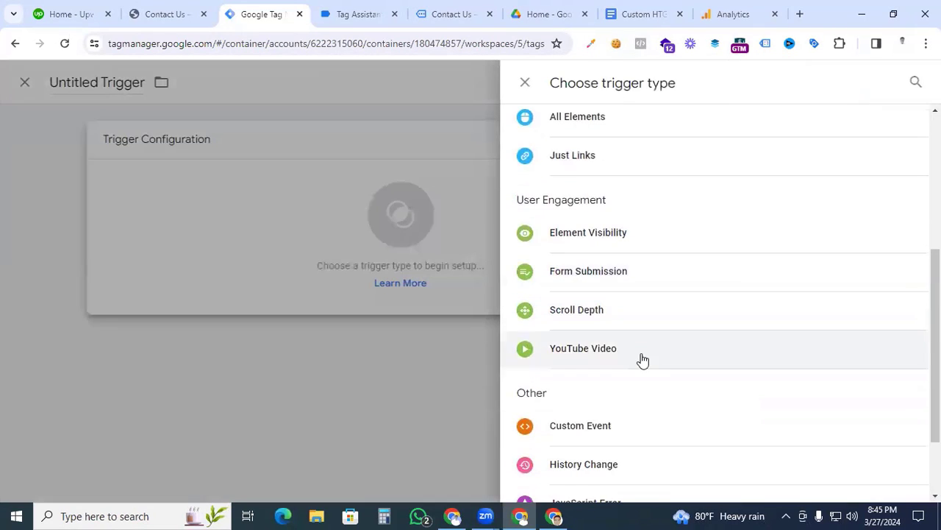
{"action": "left_click", "coordinate": [623, 440]}
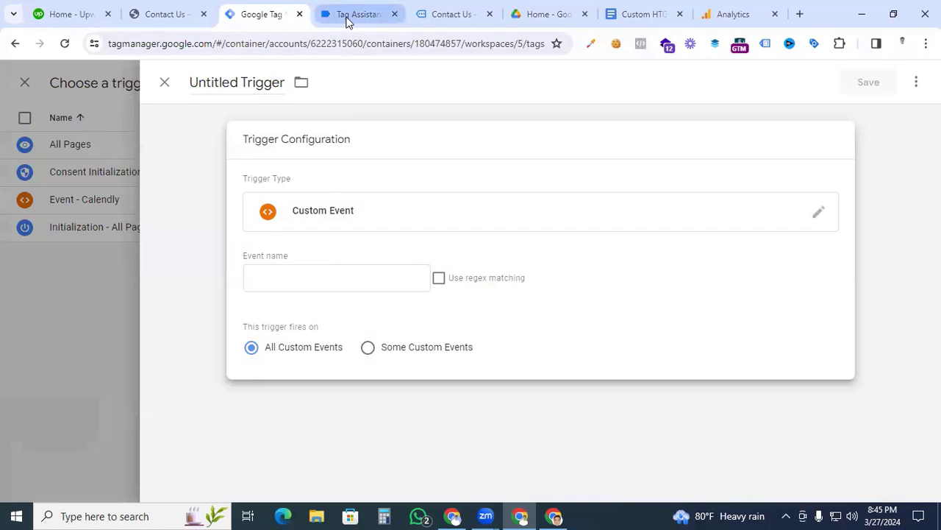
Step: Set the trigger's event name to form_submit, copied from Tag Assistant
{"action": "left_click", "coordinate": [348, 15]}
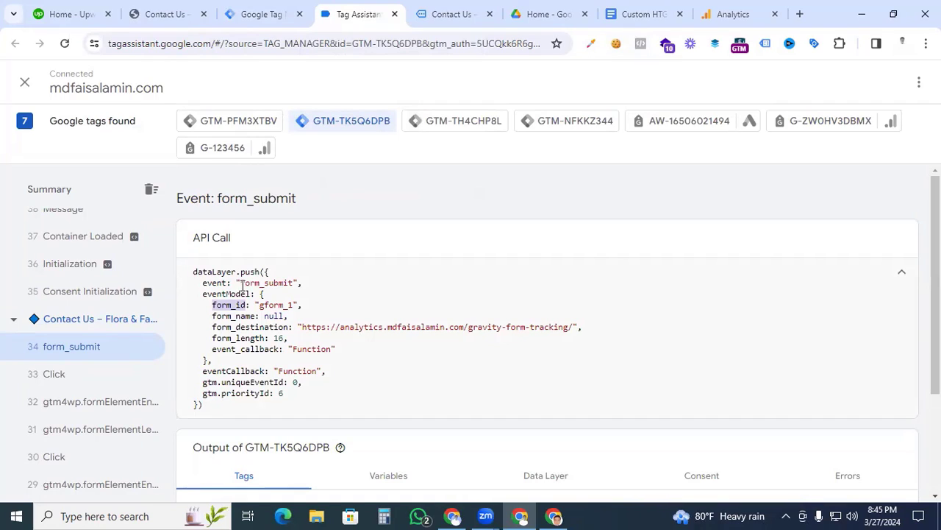
{"action": "left_click_drag", "start_coordinate": [243, 286], "coordinate": [289, 282]}
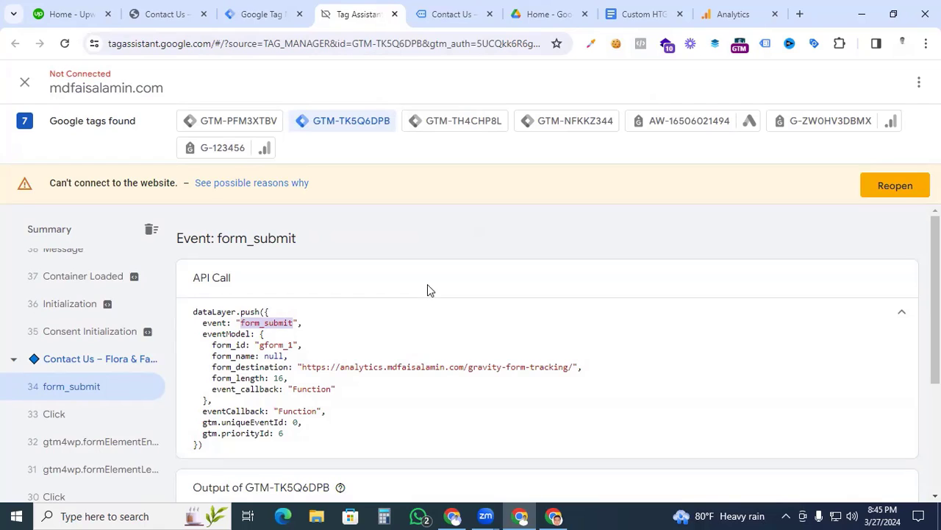
{"action": "left_click", "coordinate": [279, 11]}
{"action": "left_click", "coordinate": [269, 285]}
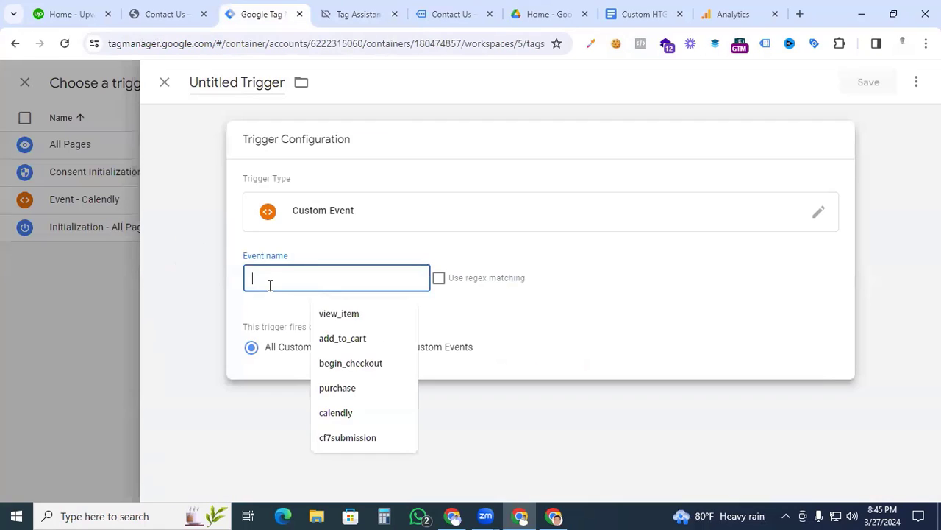
{"action": "key", "text": "ctrl+v"}
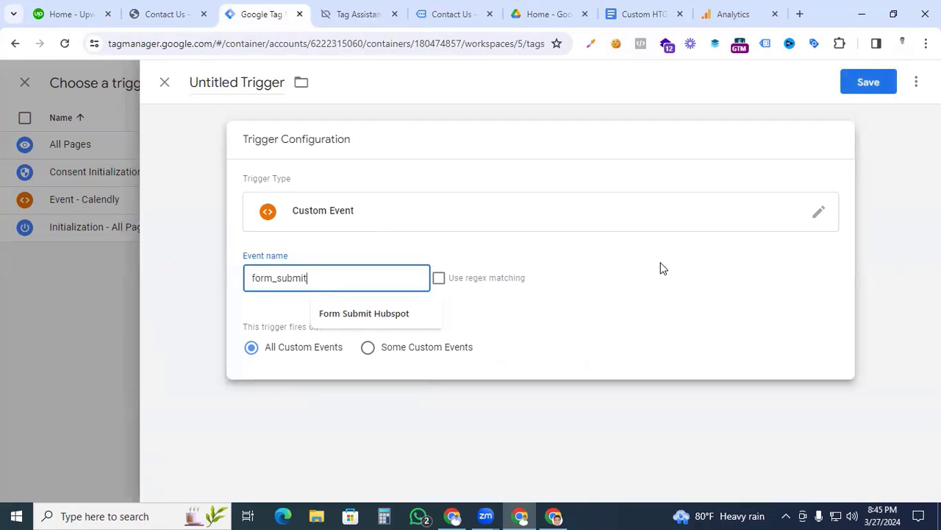
Step: Name the trigger 'Event - Gravity Form Submit' and save it
{"action": "left_click", "coordinate": [225, 76]}
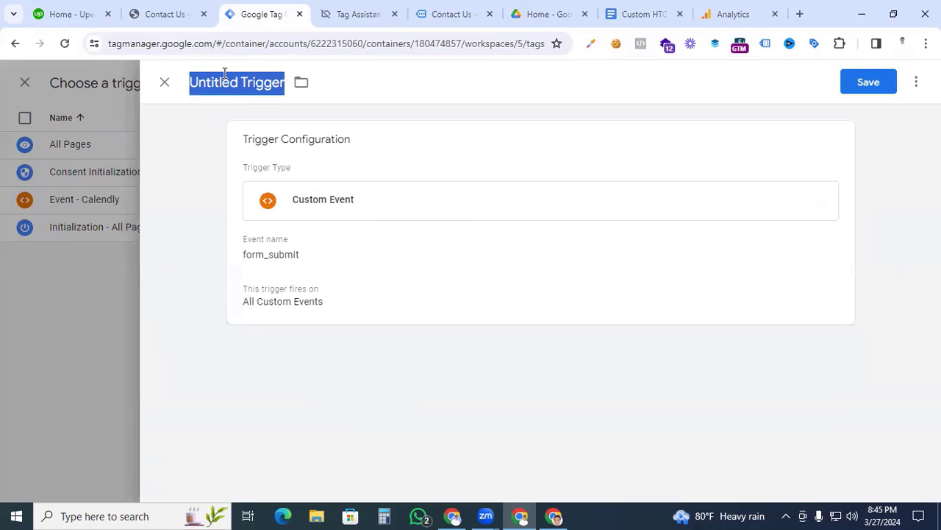
{"action": "type", "text": "Event - "}
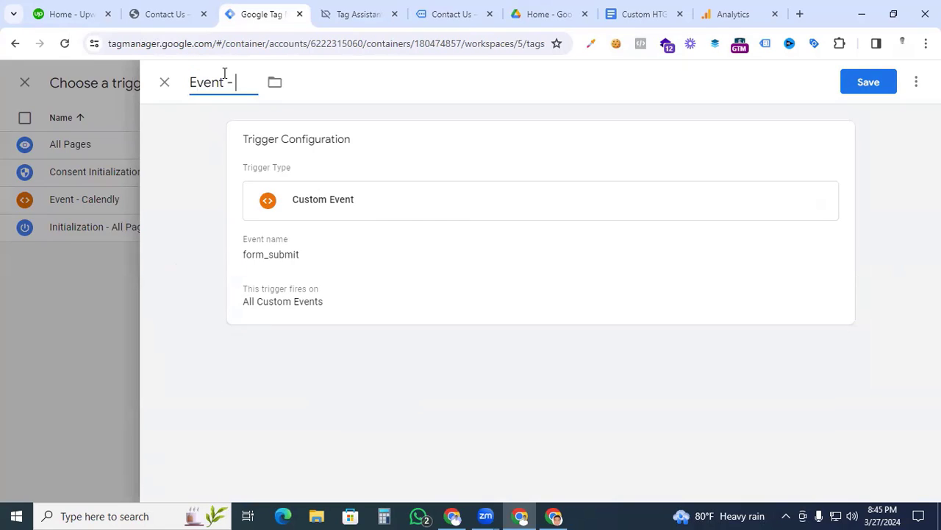
{"action": "type", "text": "Gravity Form Submit"}
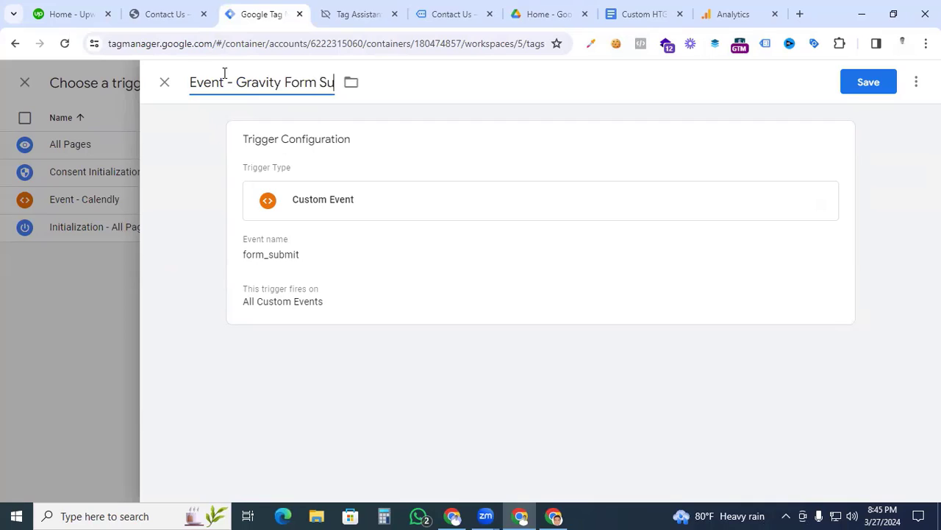
{"action": "left_click", "coordinate": [865, 83]}
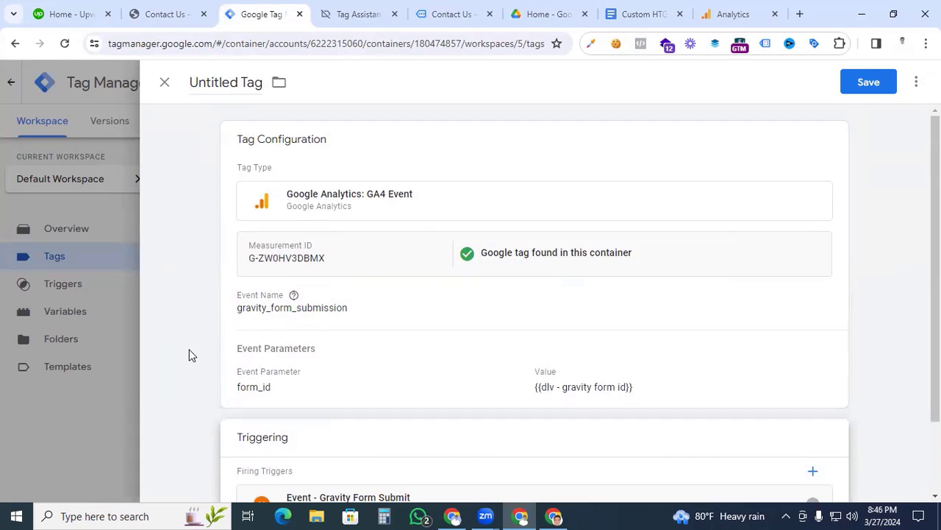
Step: Rename the GA4 event tag 'GA4 - Gravity Form Submission' and save it
{"action": "left_click", "coordinate": [219, 77]}
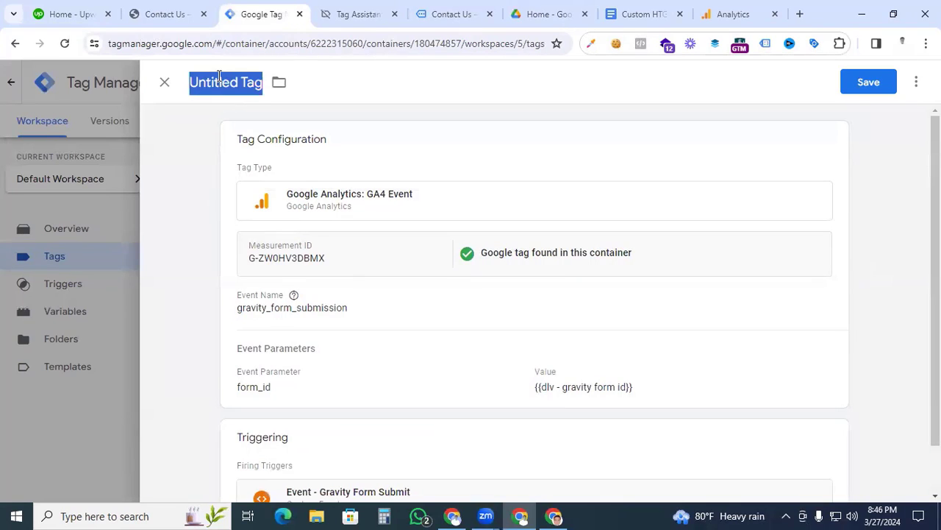
{"action": "type", "text": "GA4"}
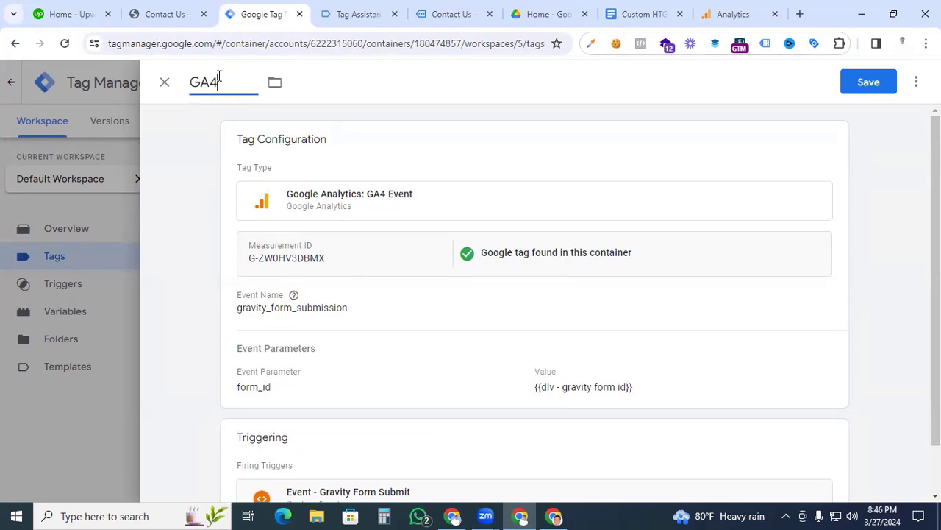
{"action": "type", "text": " - Gravity Form Submission"}
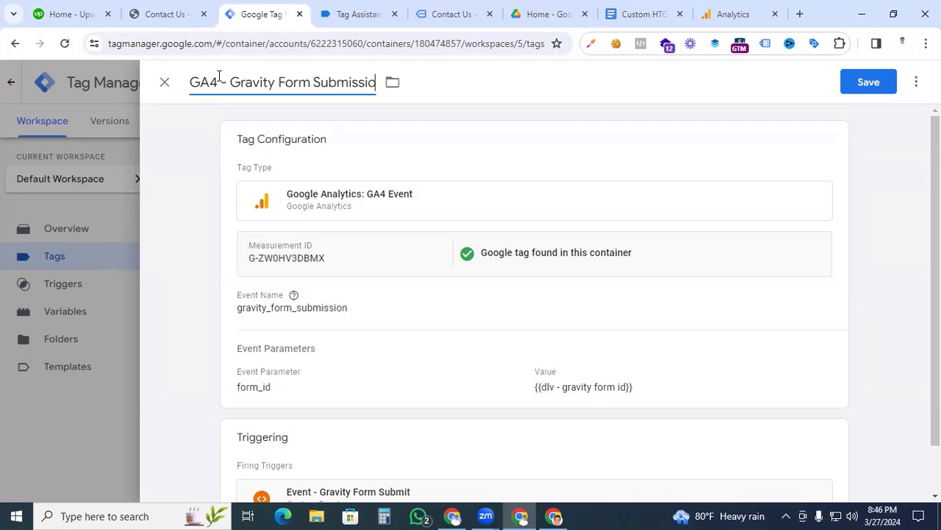
{"action": "left_click", "coordinate": [880, 87]}
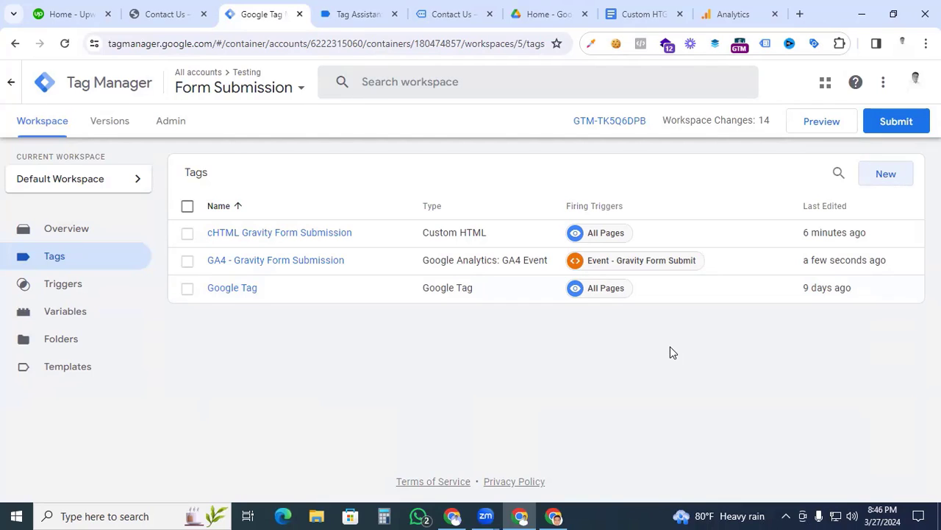
Step: Start Preview mode and connect Tag Assistant to the Greenstore site
{"action": "left_click", "coordinate": [830, 120]}
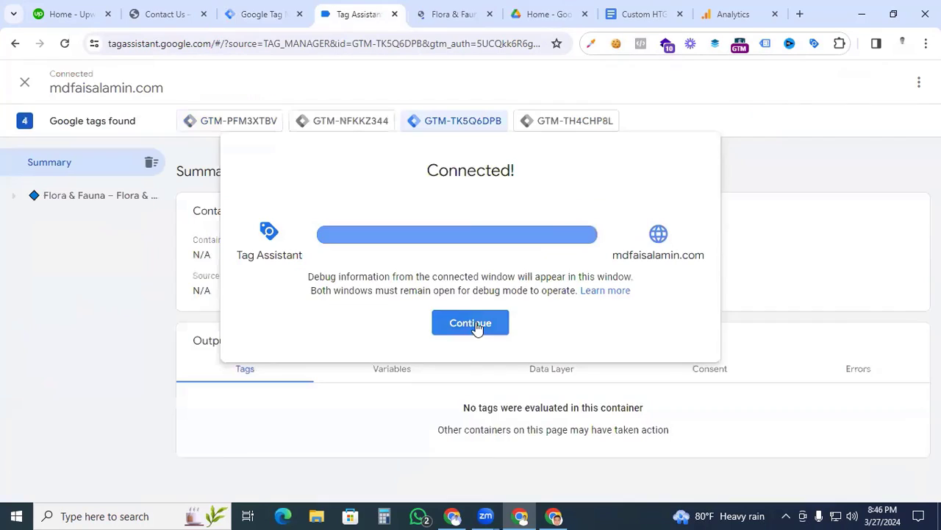
{"action": "left_click", "coordinate": [471, 321]}
{"action": "left_click", "coordinate": [450, 14]}
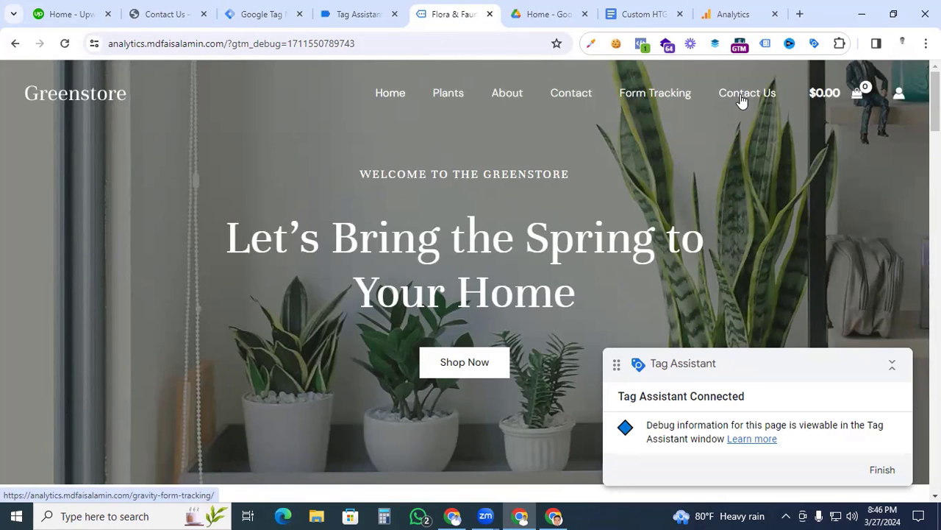
Step: Submit the Contact Us form with autofilled name and e-mail and the comment 'this the test'
{"action": "left_click", "coordinate": [742, 101]}
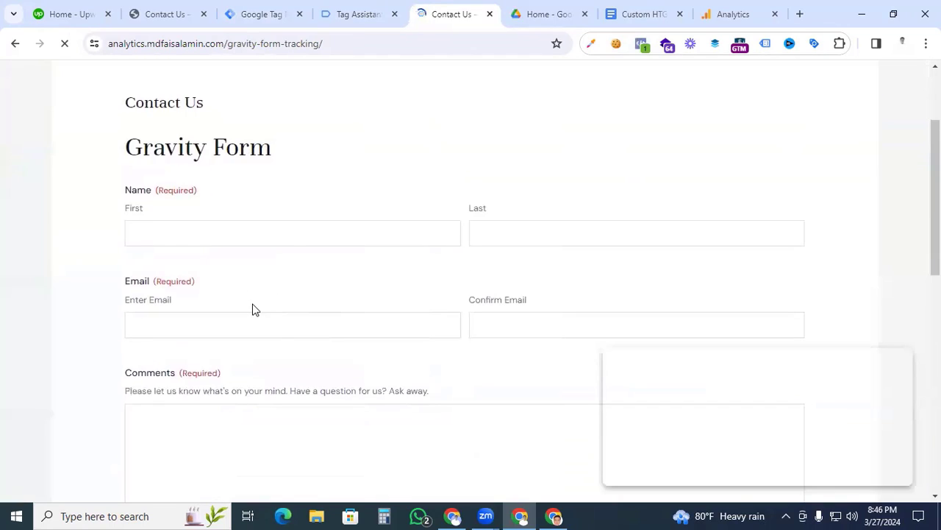
{"action": "left_click", "coordinate": [262, 235]}
{"action": "left_click", "coordinate": [260, 449]}
{"action": "type", "text": "th"}
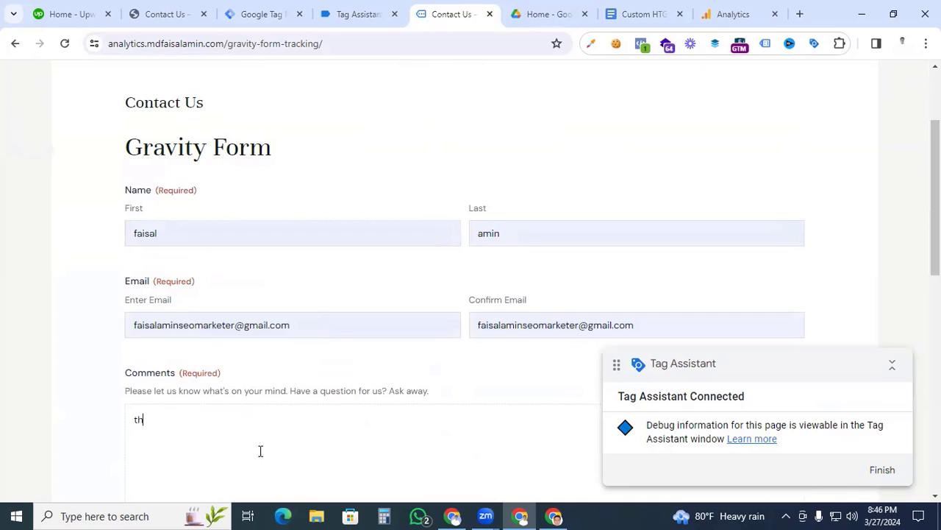
{"action": "type", "text": "is the test"}
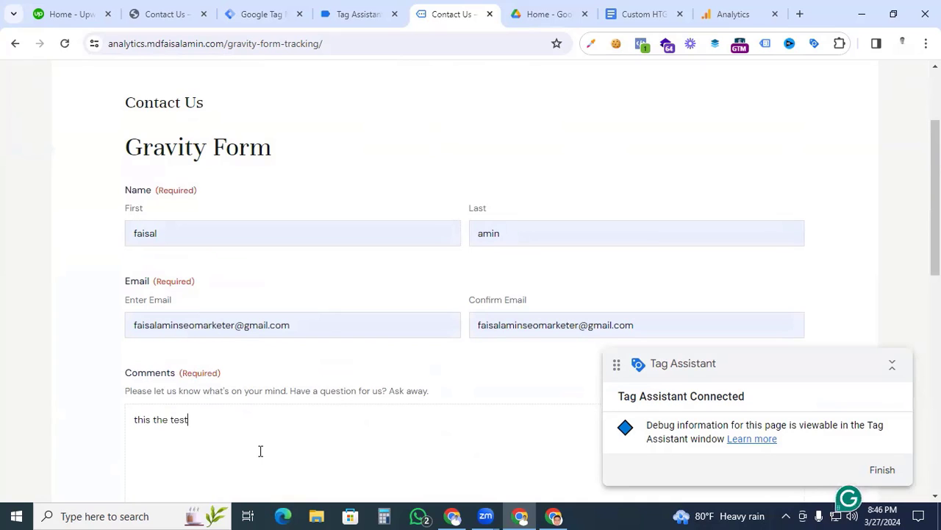
{"action": "scroll", "coordinate": [71, 407], "scroll_direction": "down", "scroll_amount": 2}
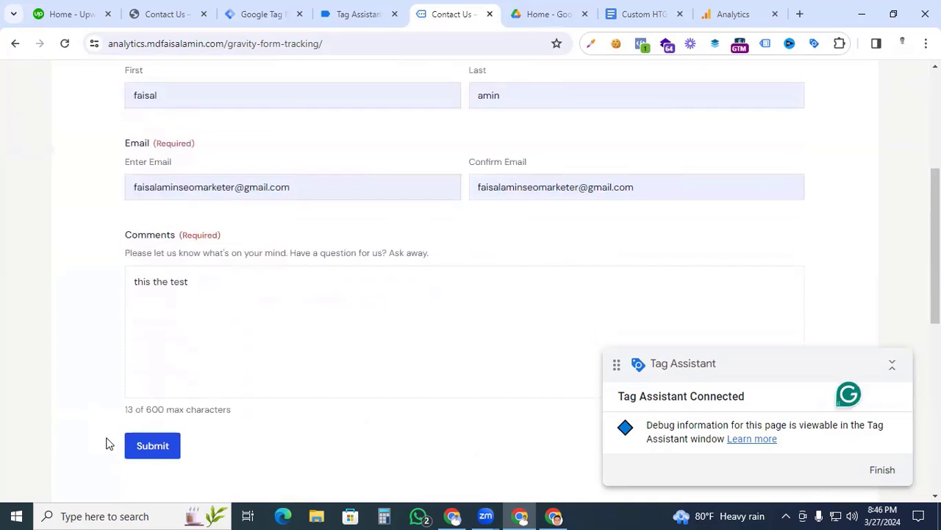
{"action": "left_click", "coordinate": [151, 449]}
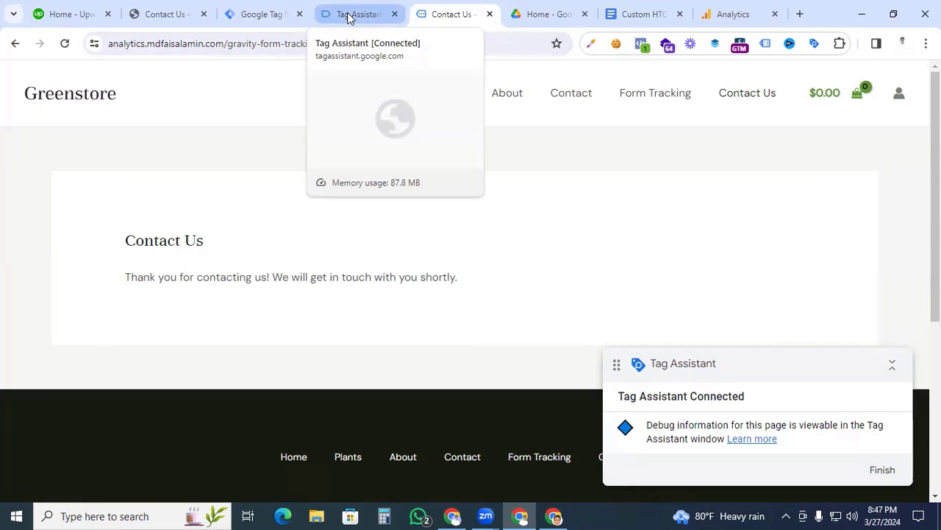
{"action": "left_click", "coordinate": [348, 15]}
Step: Check that GA4 - Gravity Form Submission fired in Tag Assistant, then go to Analytics
{"action": "scroll", "coordinate": [459, 302], "scroll_direction": "down", "scroll_amount": 1}
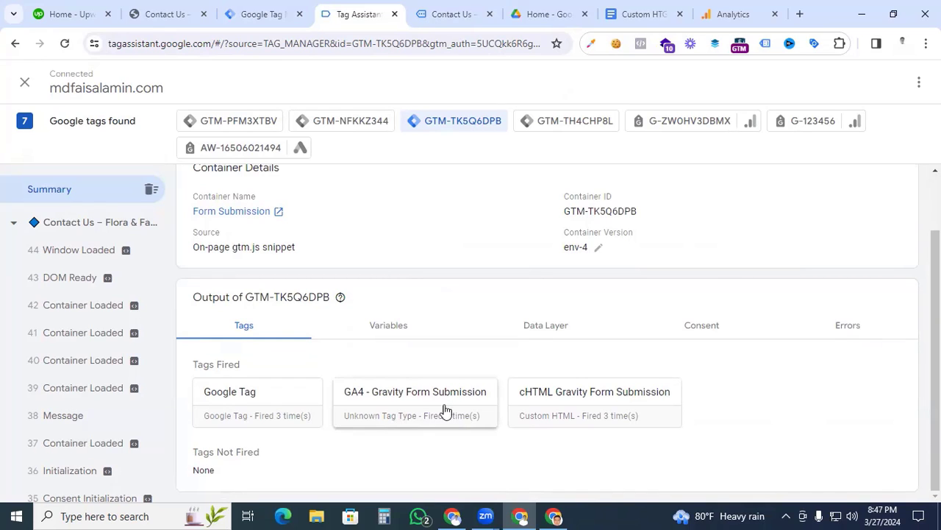
{"action": "left_click", "coordinate": [397, 412]}
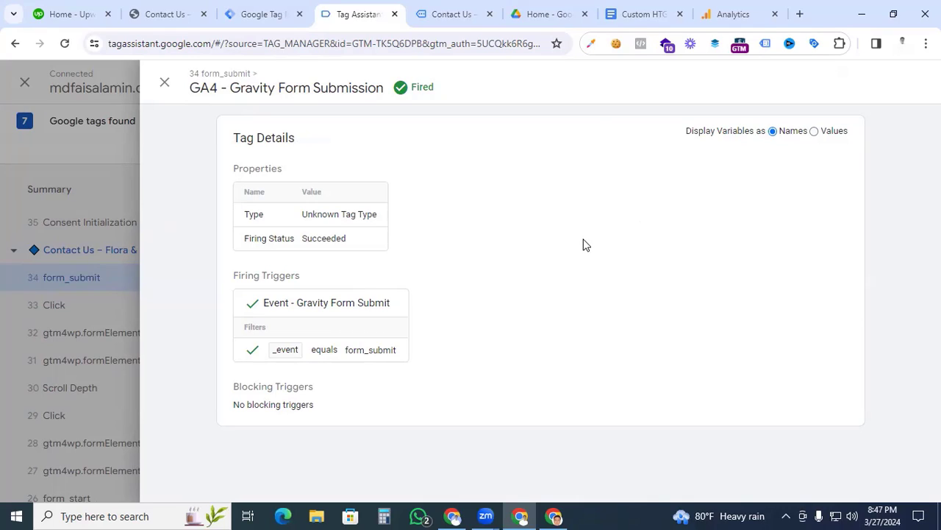
{"action": "left_click", "coordinate": [722, 14]}
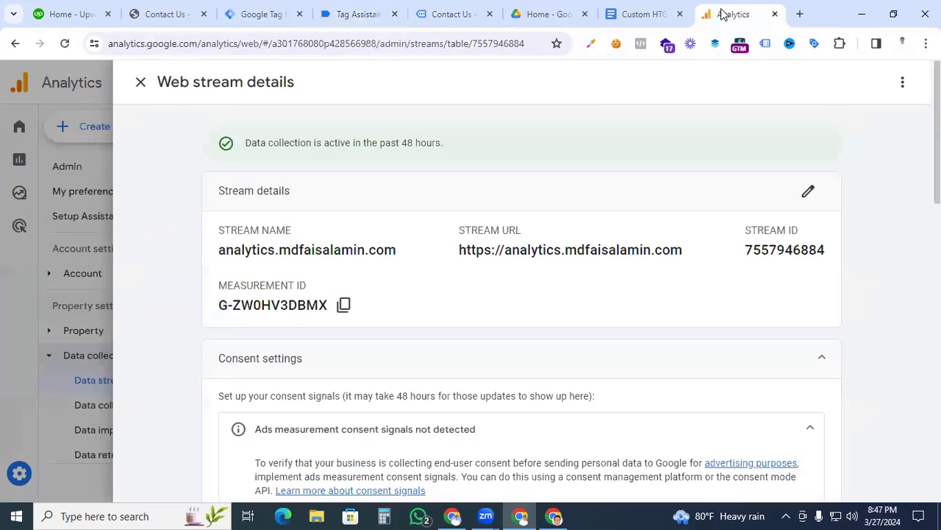
Step: Open gravity_form_submission in DebugView and expand form_id to show gform_1
{"action": "left_click", "coordinate": [140, 82]}
{"action": "left_click", "coordinate": [331, 377]}
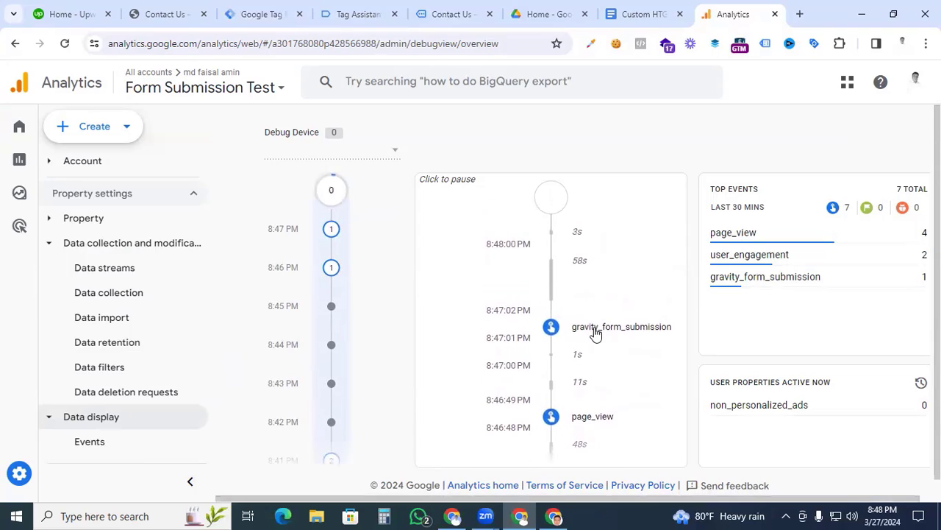
{"action": "left_click", "coordinate": [595, 329]}
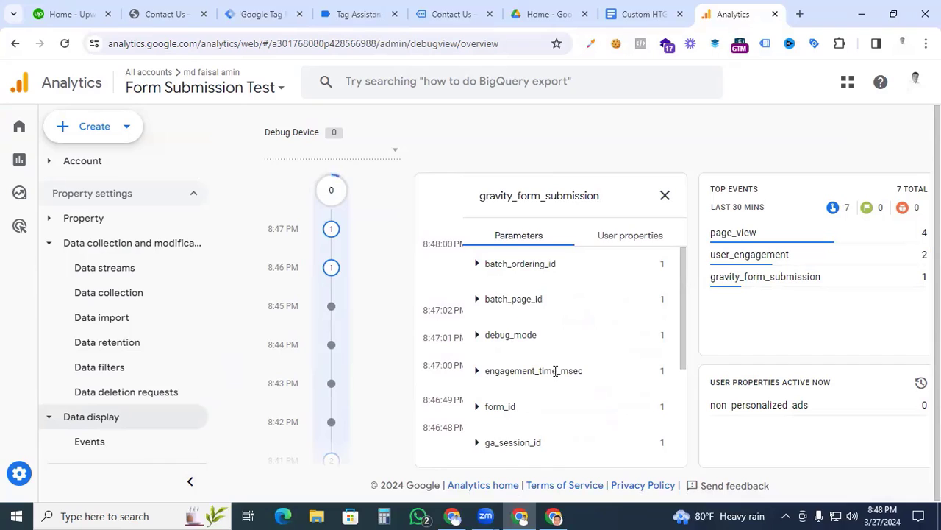
{"action": "scroll", "coordinate": [566, 360], "scroll_direction": "down", "scroll_amount": 1}
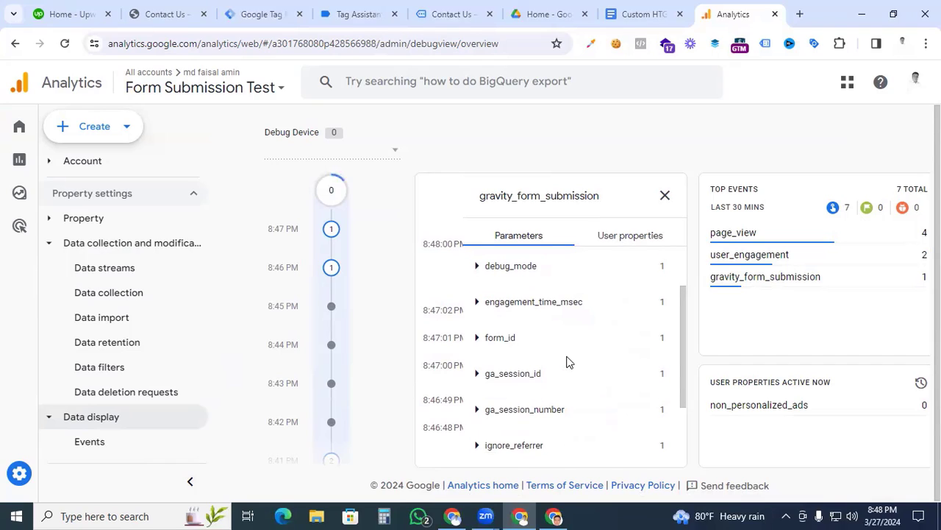
{"action": "left_click", "coordinate": [478, 340]}
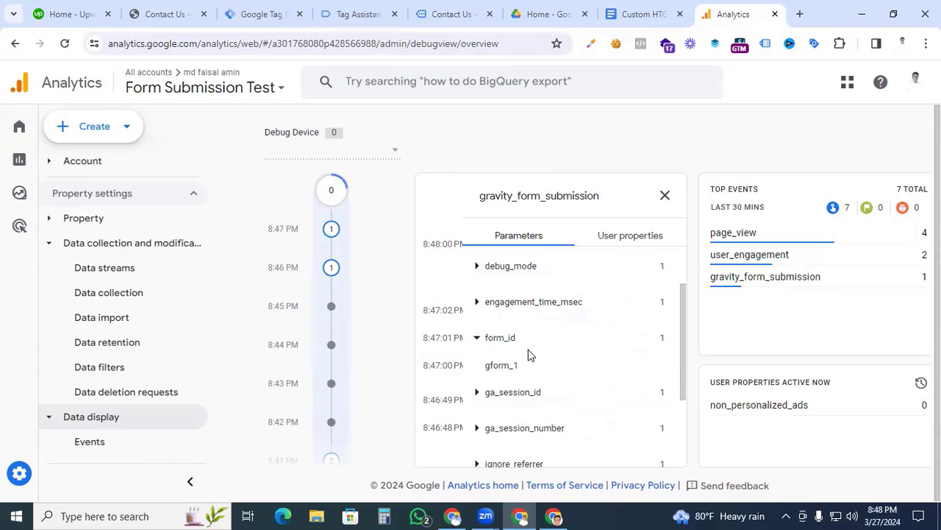